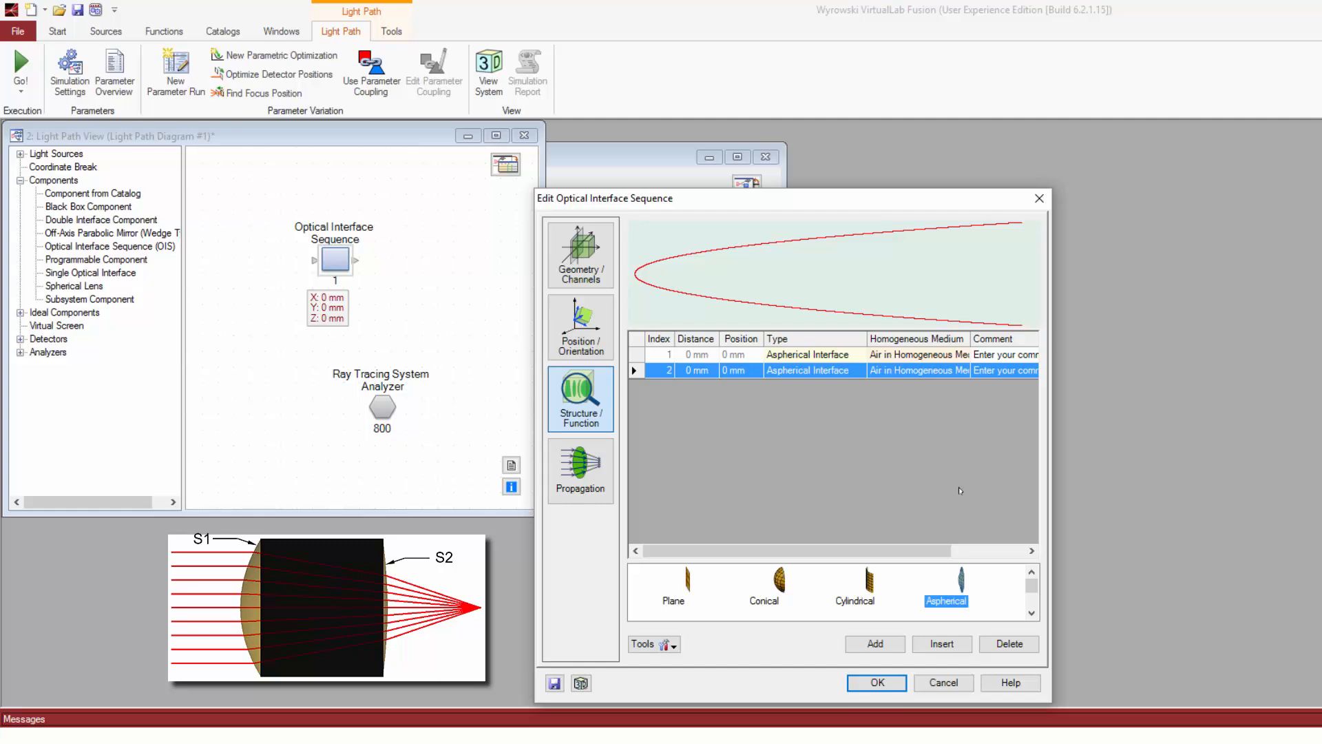
Step: Label the two aspherical interfaces in their comments as S1 for the first and S2 for the second
{"action": "left_click", "coordinate": [982, 366]}
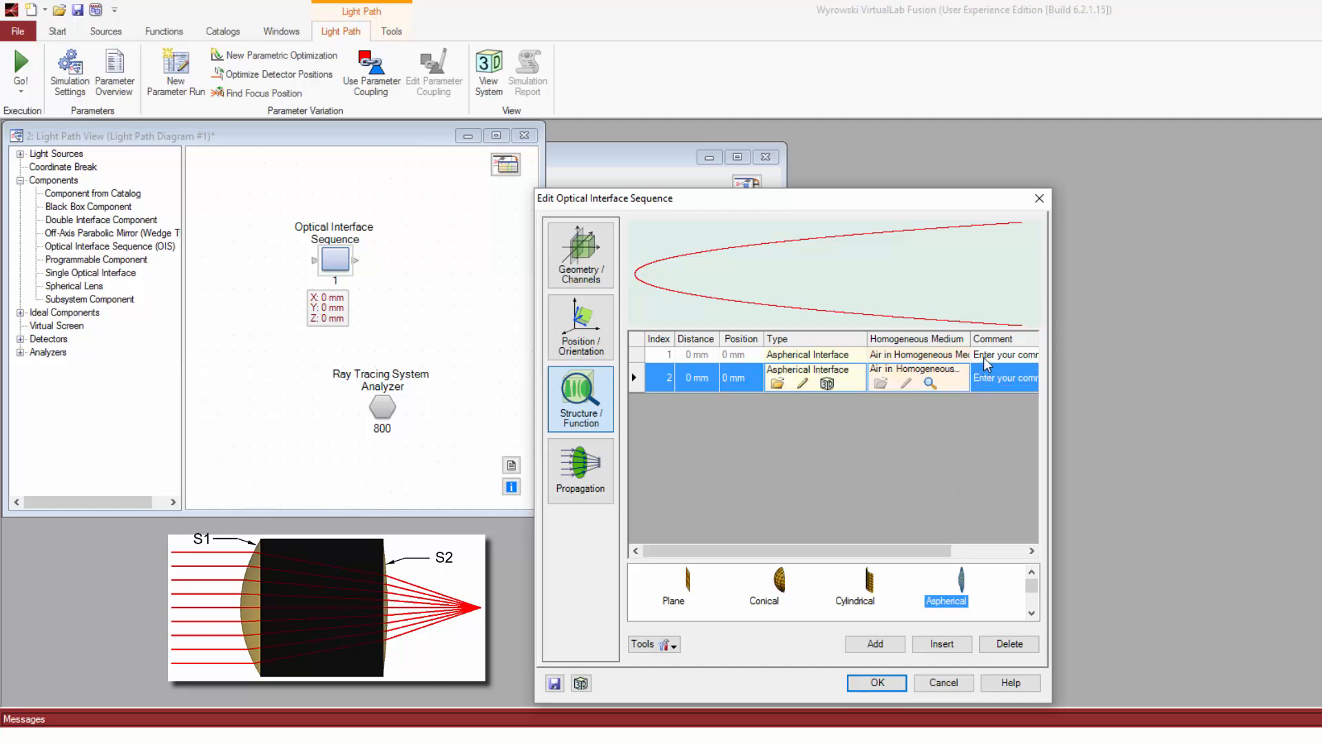
{"action": "left_click", "coordinate": [983, 357]}
{"action": "type", "text": "S1"}
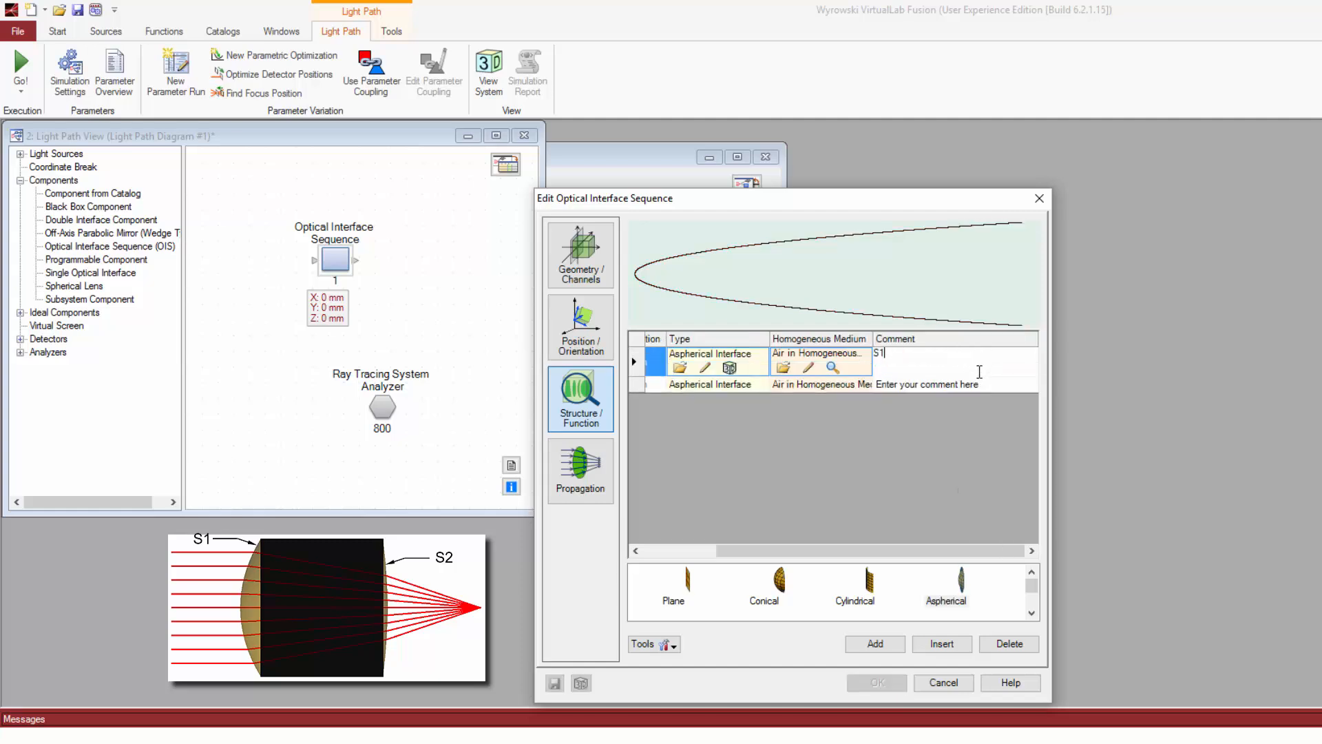
{"action": "left_click", "coordinate": [973, 381]}
{"action": "left_click", "coordinate": [975, 382]}
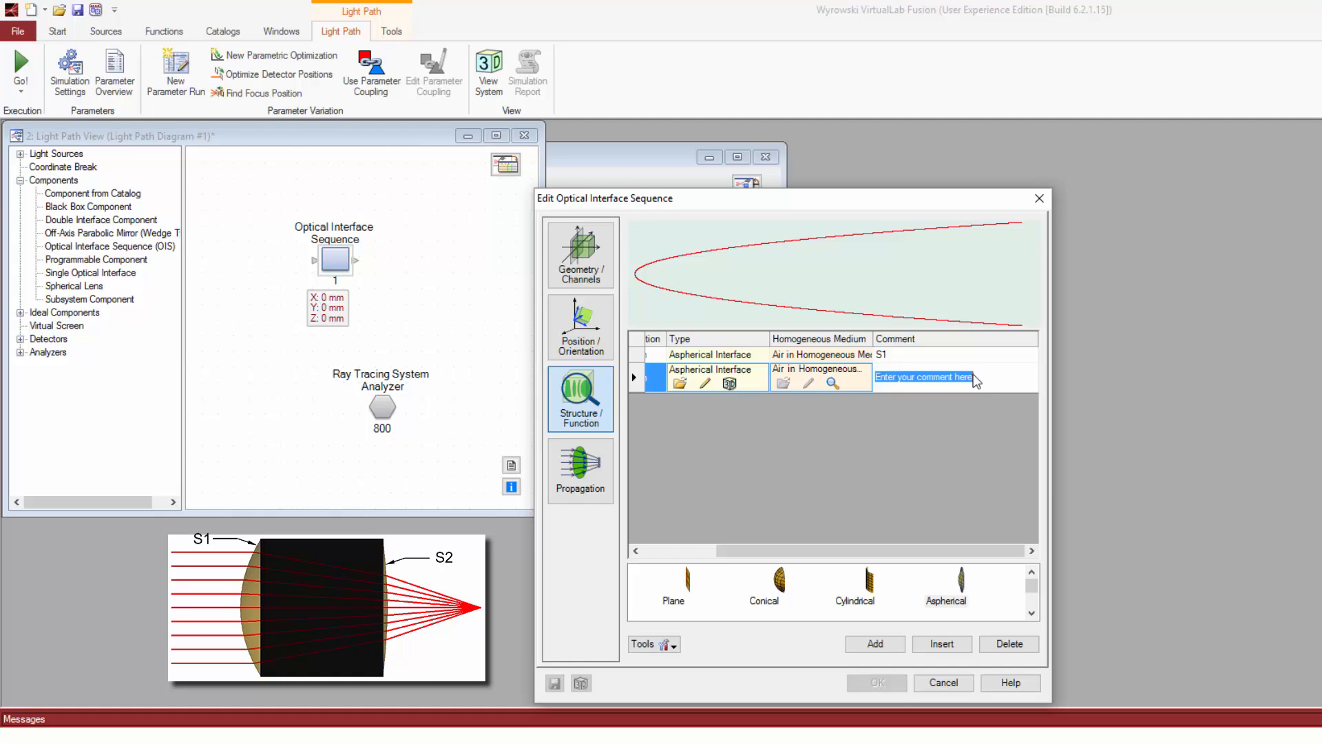
{"action": "type", "text": "S2"}
{"action": "left_click", "coordinate": [935, 529]}
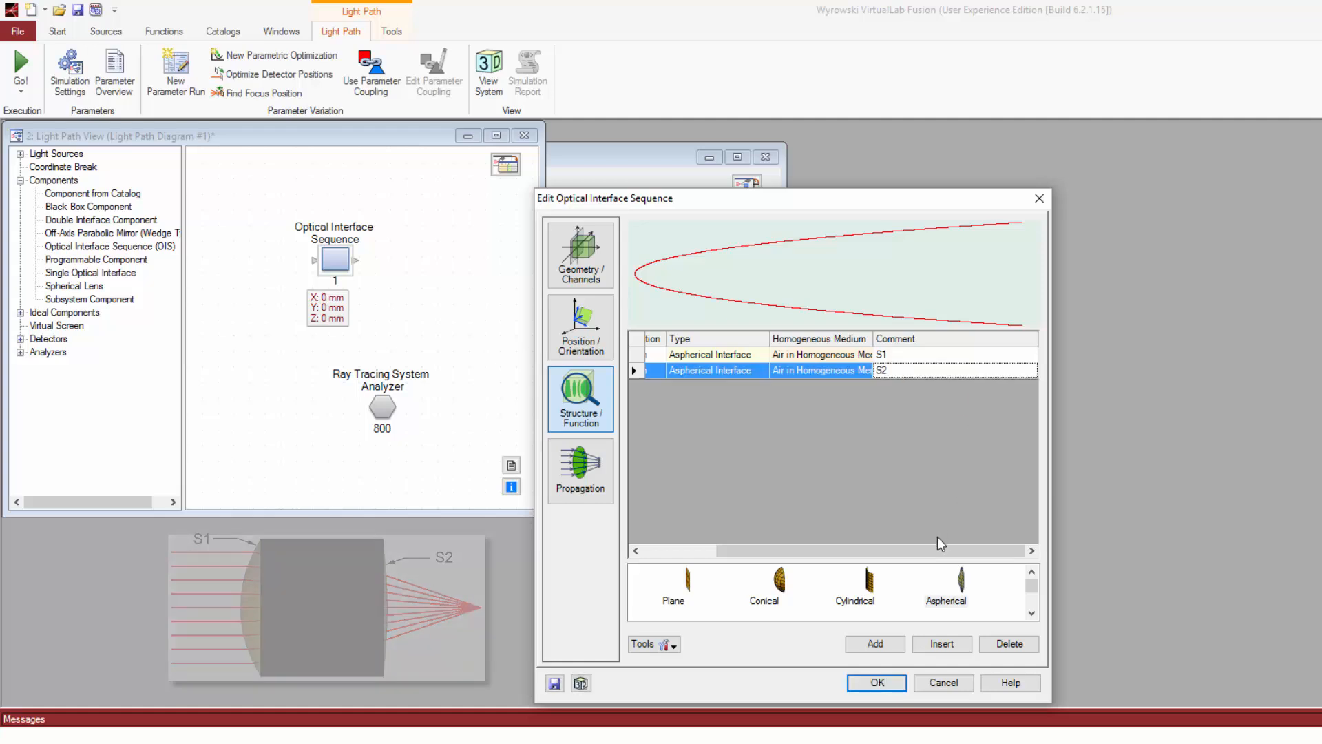
{"action": "left_click_drag", "start_coordinate": [937, 545], "coordinate": [832, 540]}
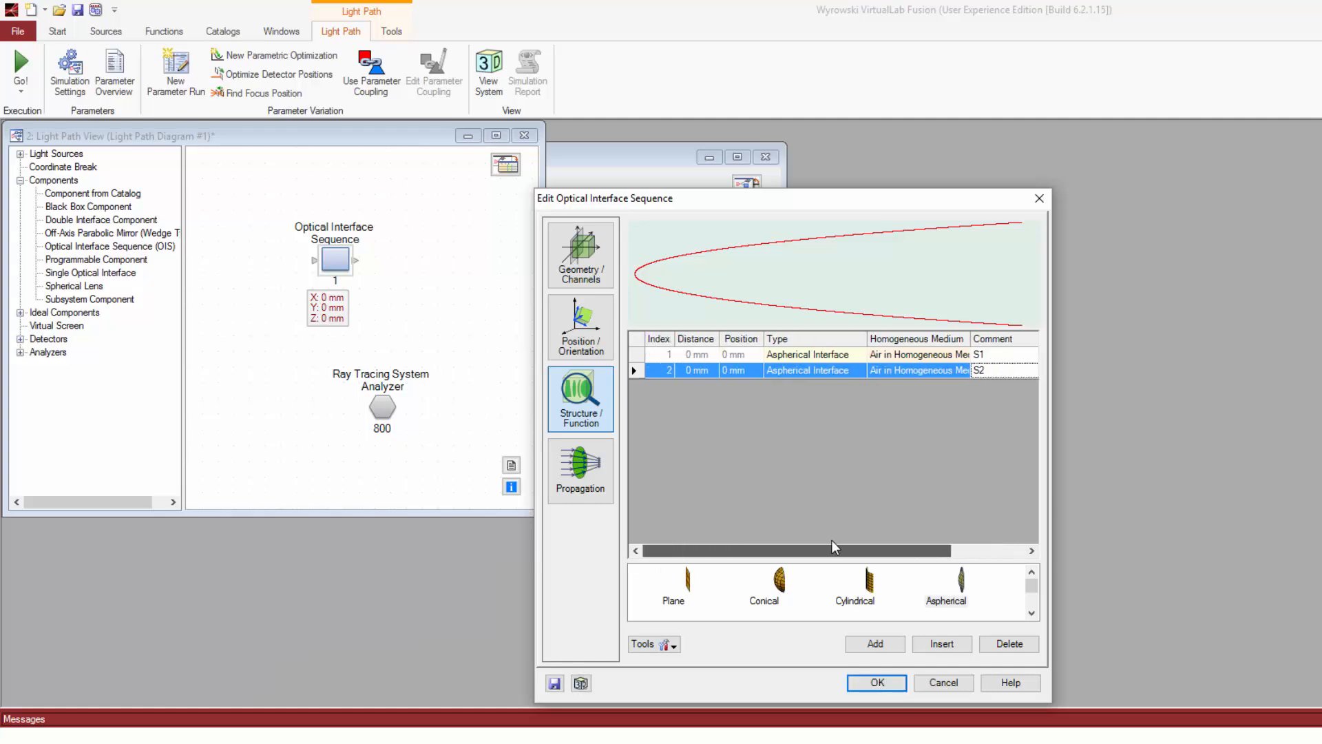
Step: Open the parameters of the aspherical interface S1 for editing
{"action": "left_click", "coordinate": [830, 480]}
{"action": "left_click", "coordinate": [808, 357]}
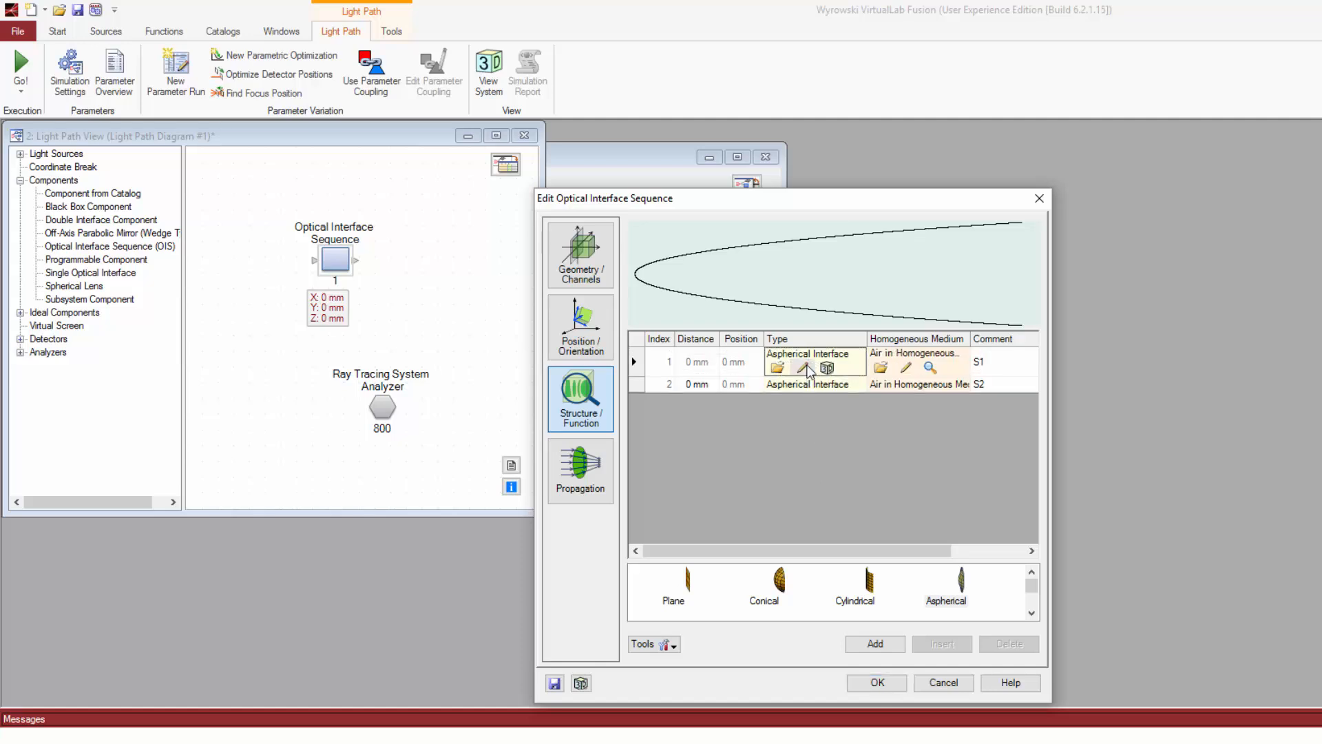
{"action": "left_click", "coordinate": [806, 367]}
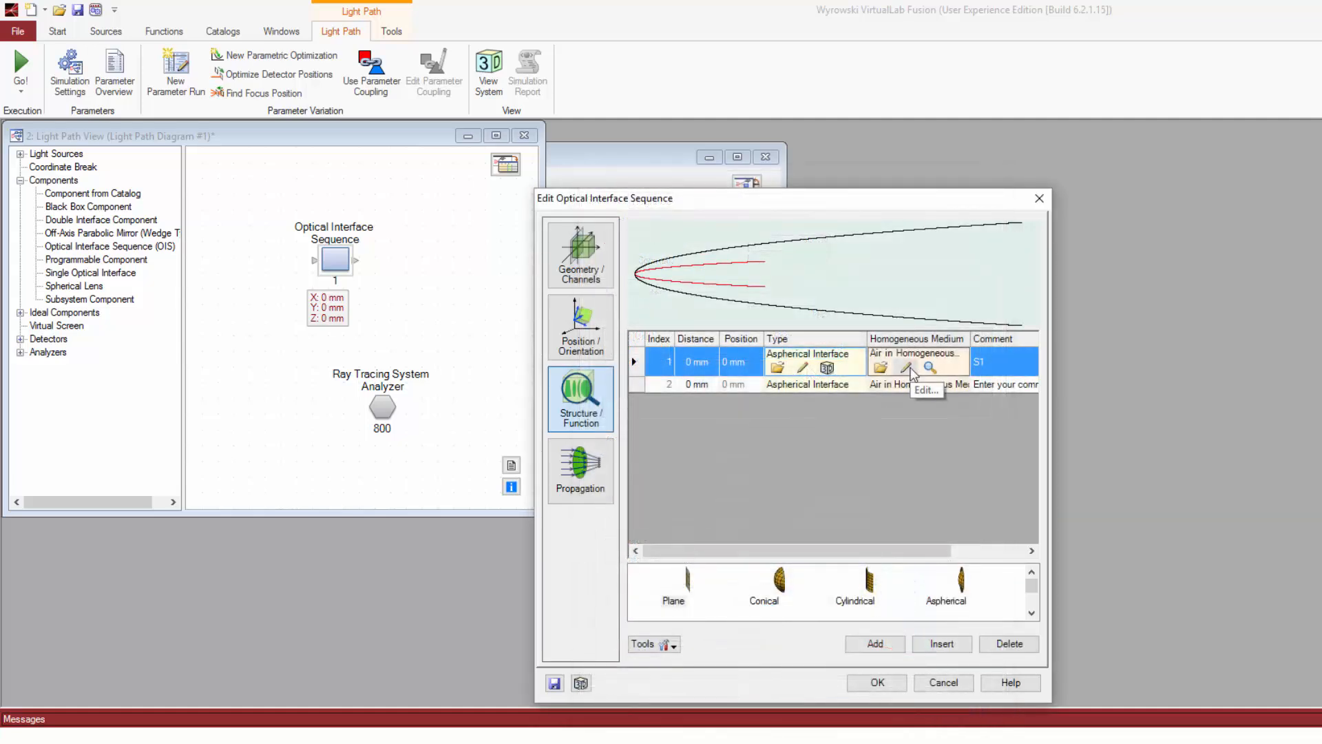
Step: Define the homogeneous medium of interface S1 by a constant refractive index of 1.597 with solid as its state of matter
{"action": "left_click", "coordinate": [906, 368]}
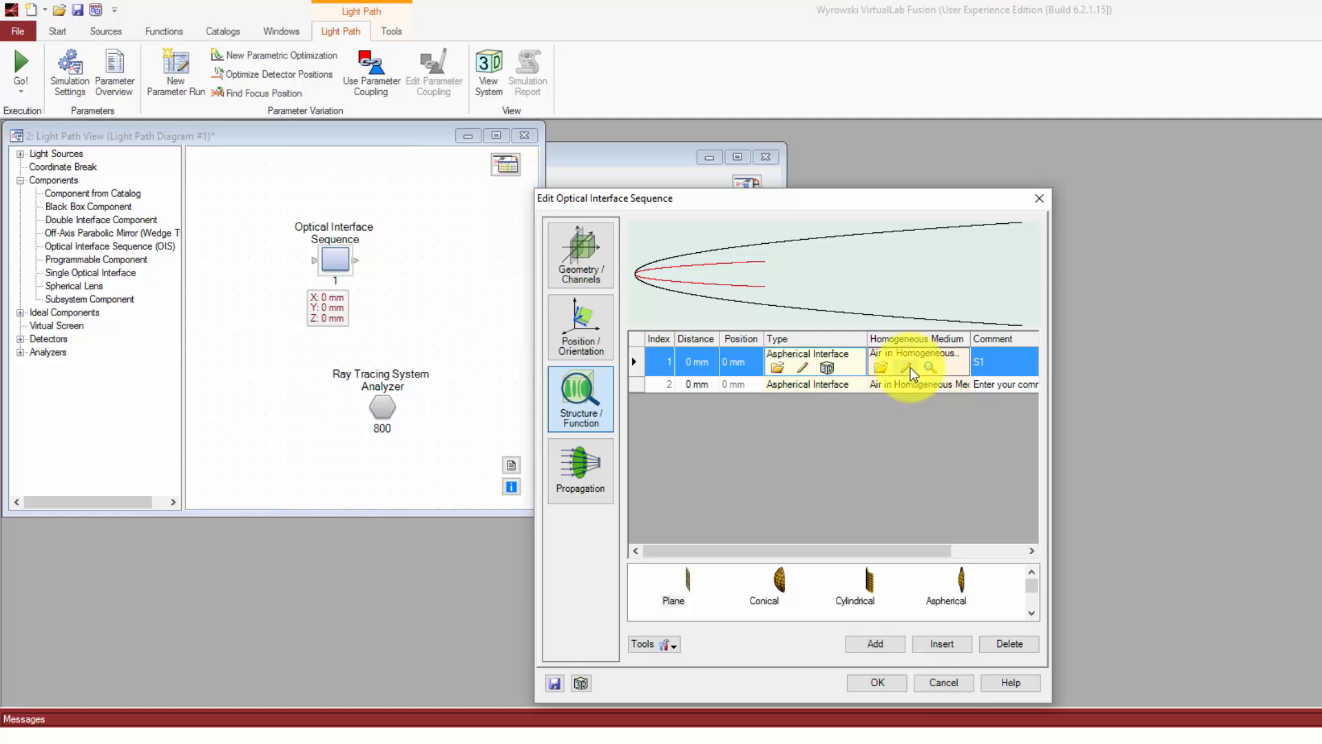
{"action": "left_click", "coordinate": [908, 368]}
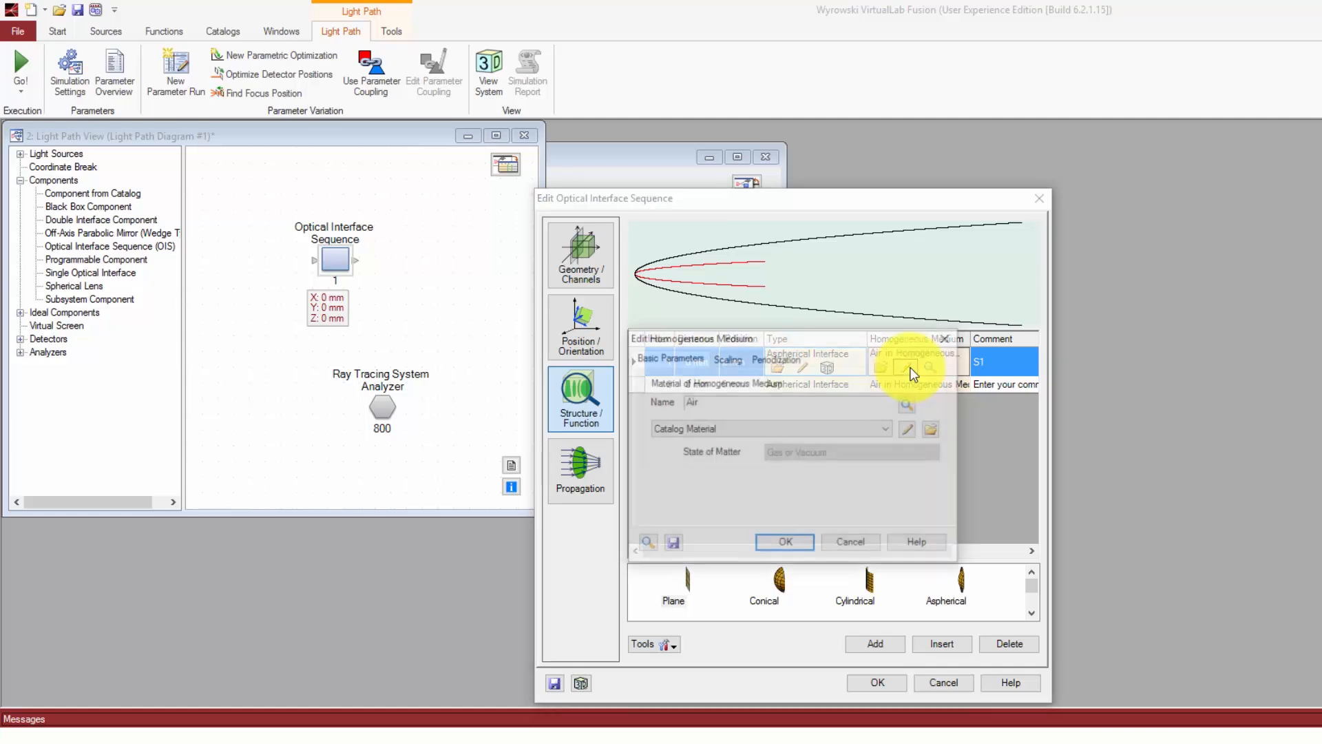
{"action": "left_click", "coordinate": [891, 427]}
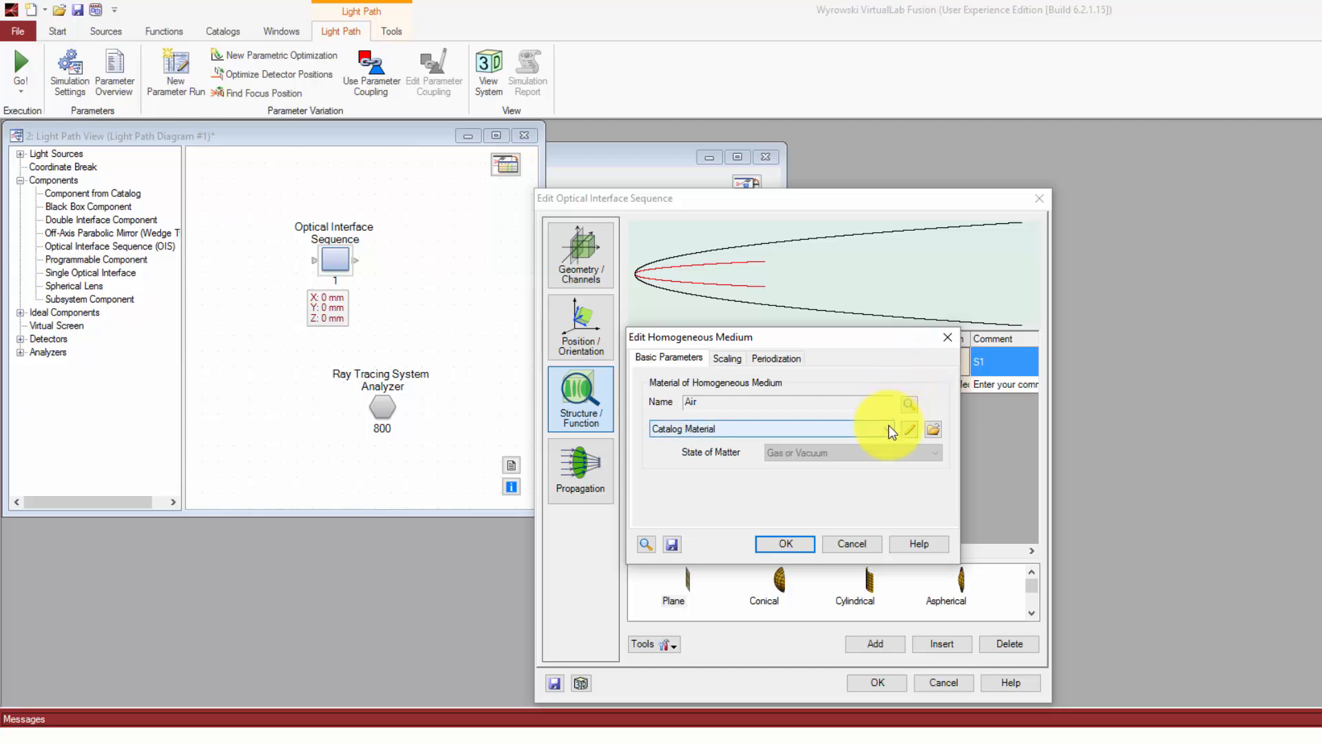
{"action": "left_click", "coordinate": [889, 456]}
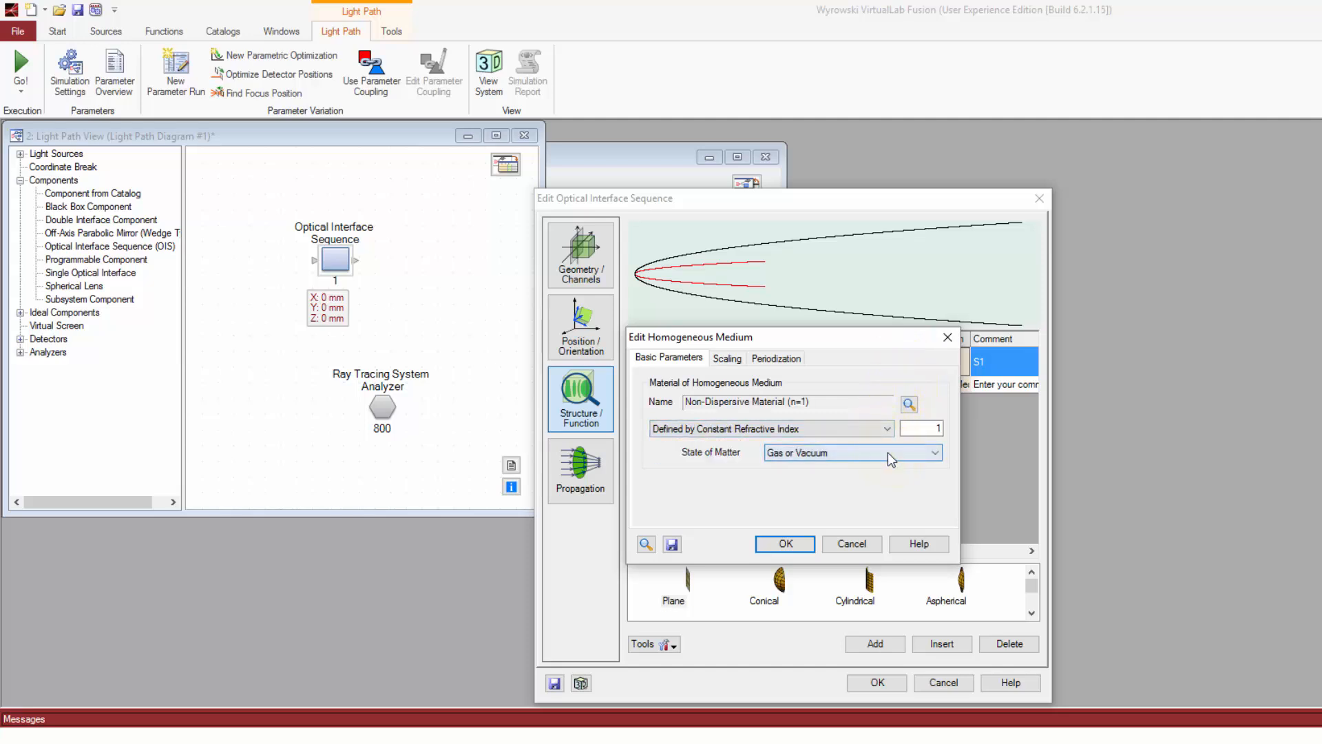
{"action": "double_click", "coordinate": [937, 428]}
{"action": "type", "text": "1.597"}
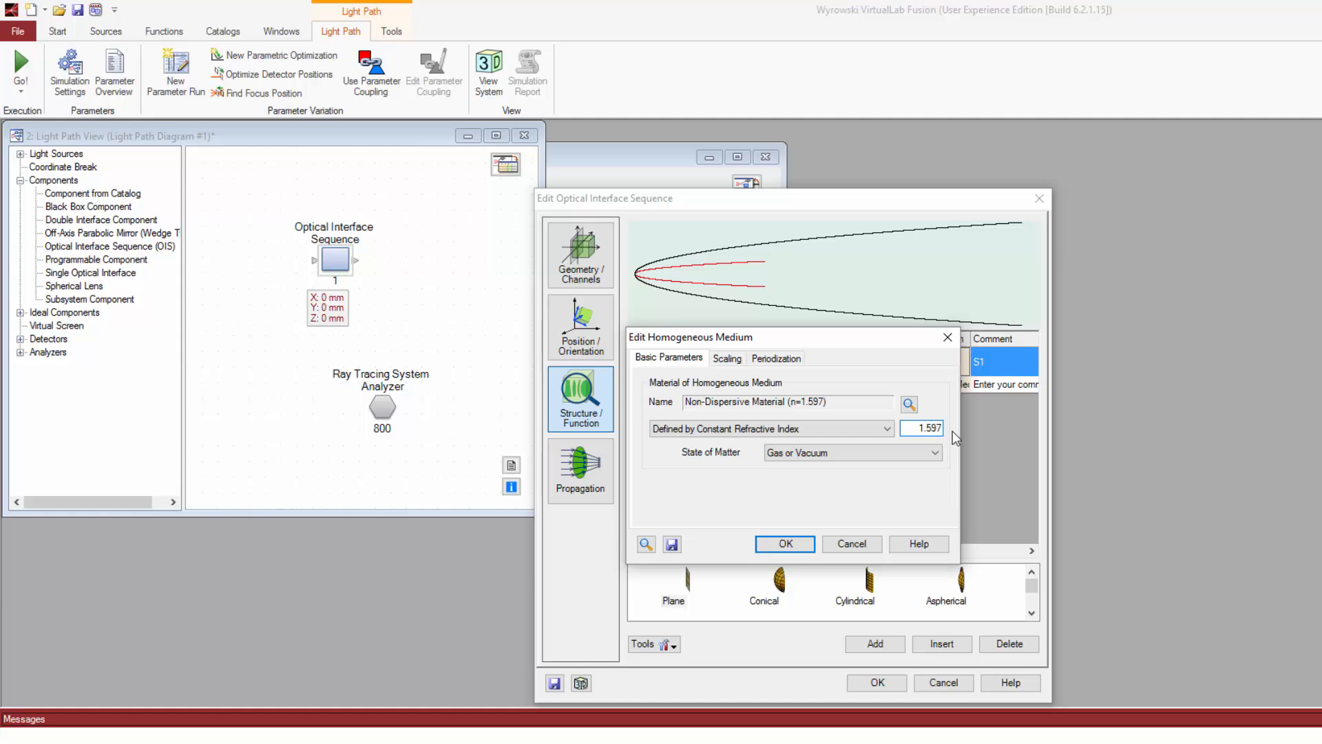
{"action": "left_click", "coordinate": [934, 452]}
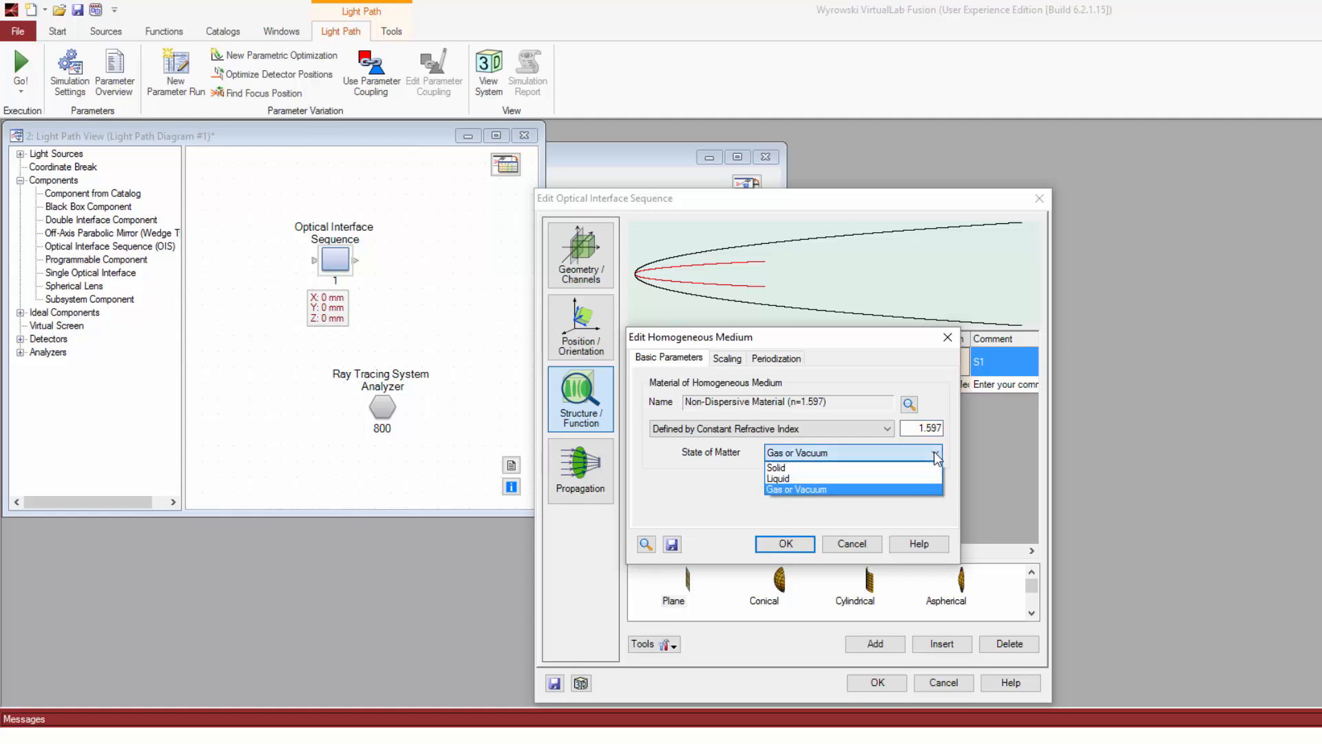
{"action": "left_click", "coordinate": [929, 467]}
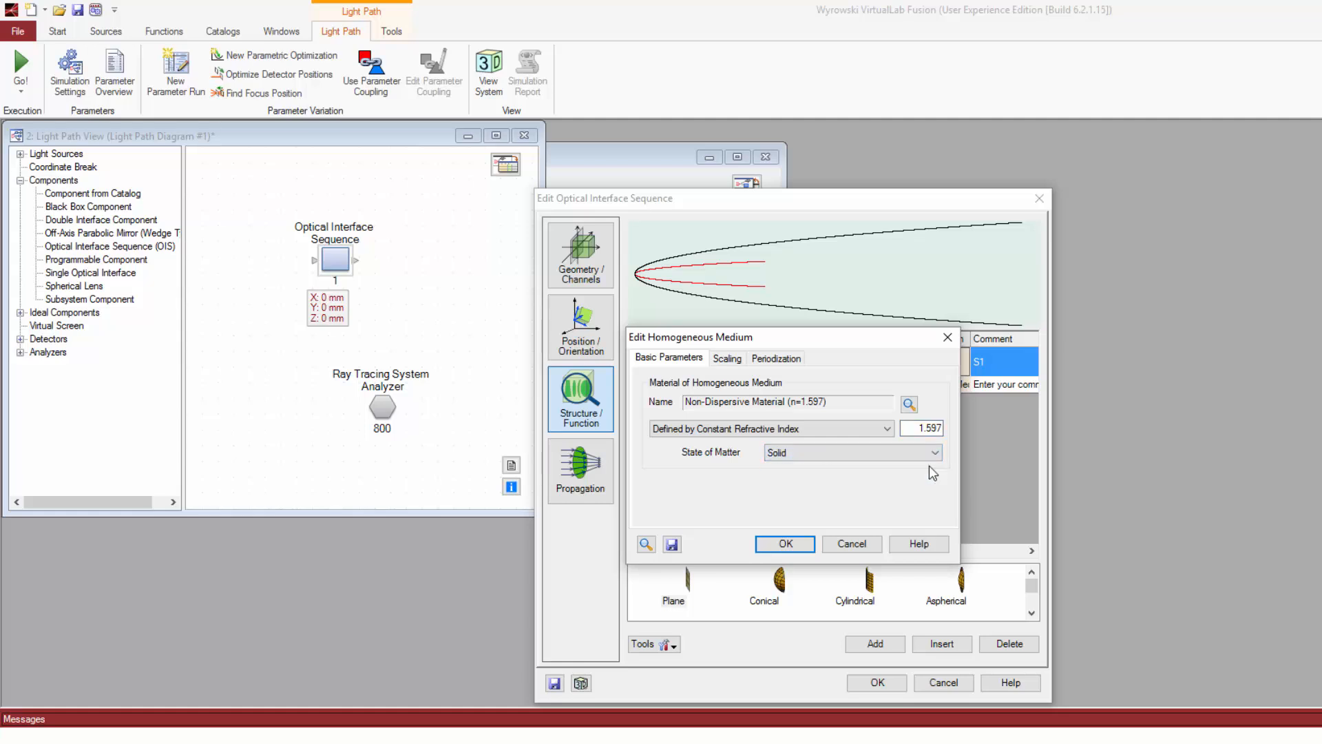
{"action": "key", "text": "Return"}
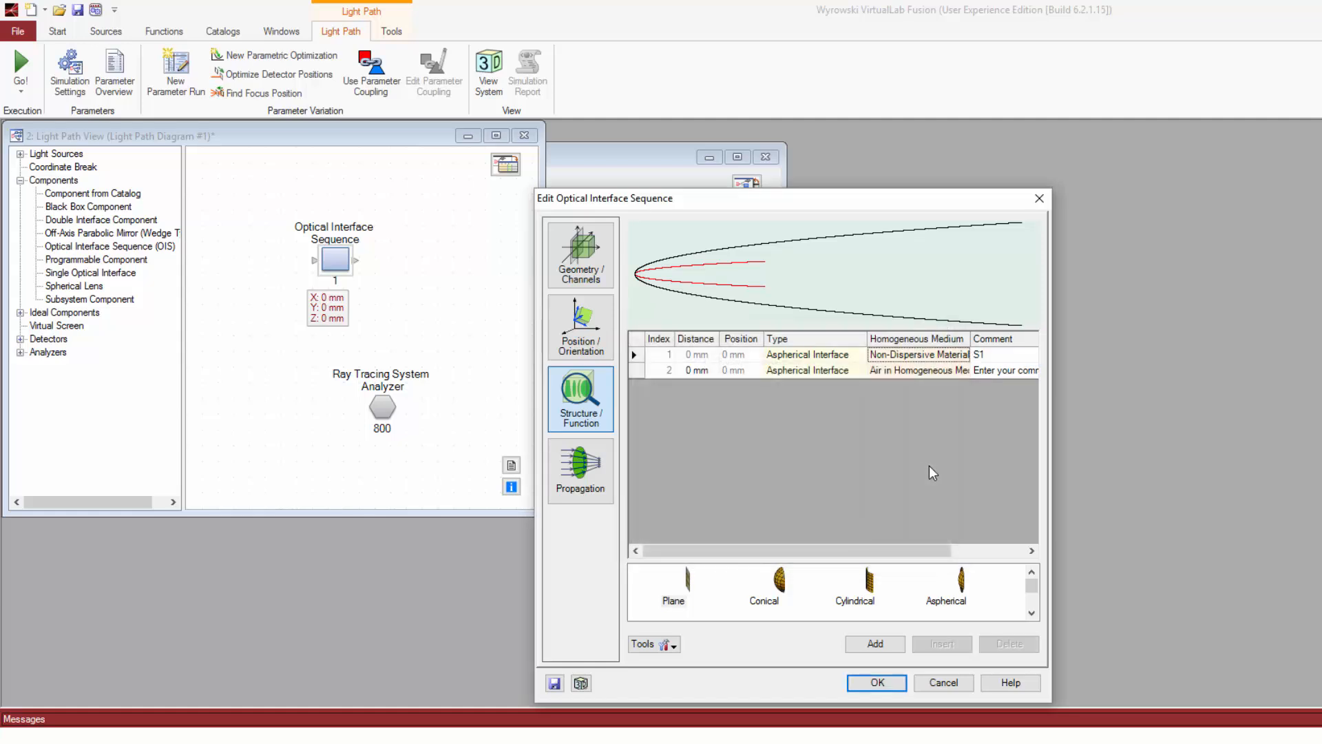
Step: Set the second interface's distance to 5.36 mm and open its aspherical surface parameters for editing
{"action": "left_click", "coordinate": [693, 375]}
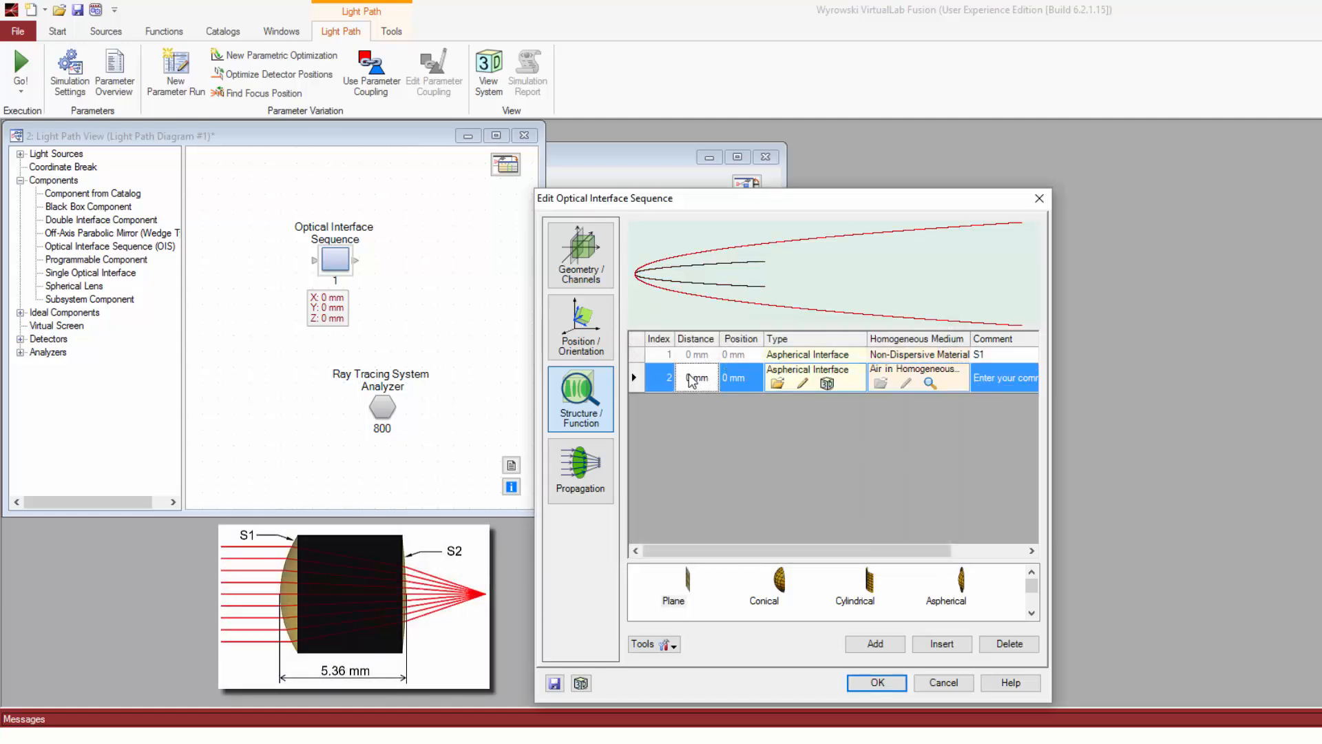
{"action": "left_click", "coordinate": [688, 376]}
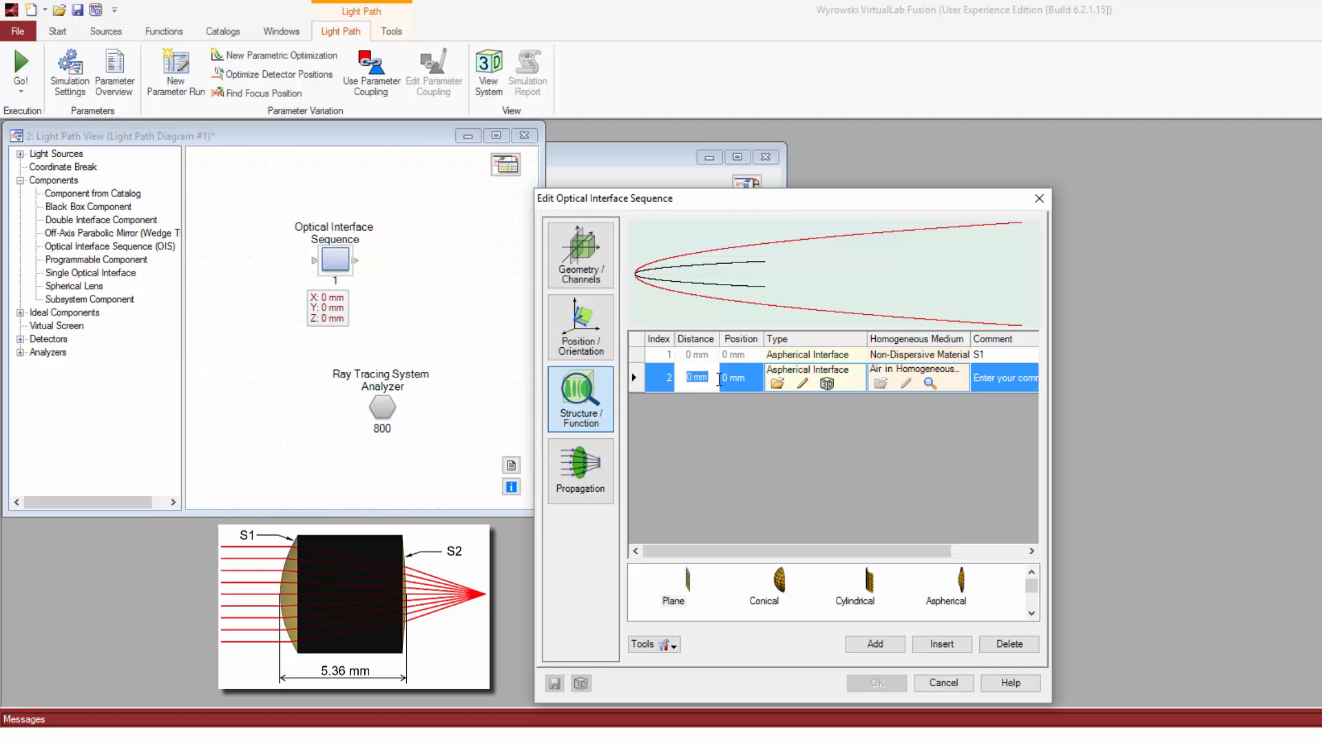
{"action": "type", "text": "5.36mm"}
{"action": "key", "text": "Return"}
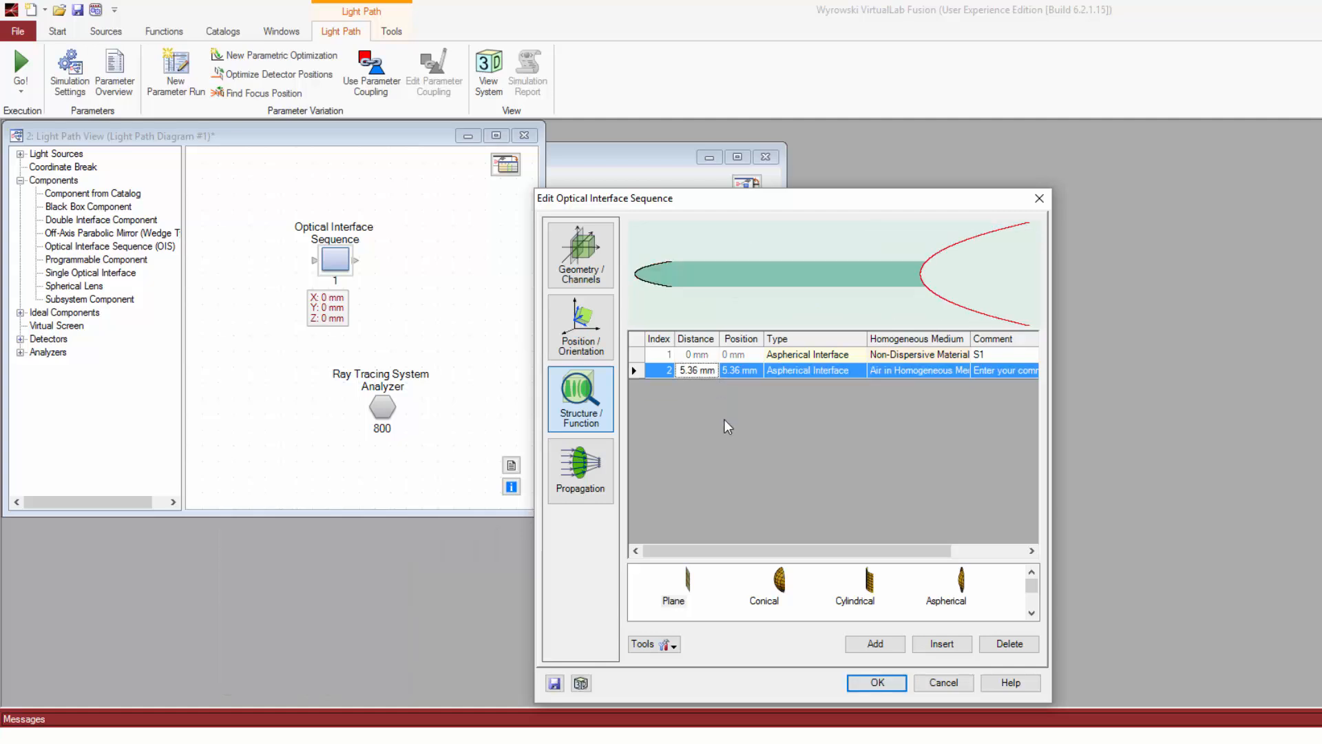
{"action": "left_click", "coordinate": [794, 373]}
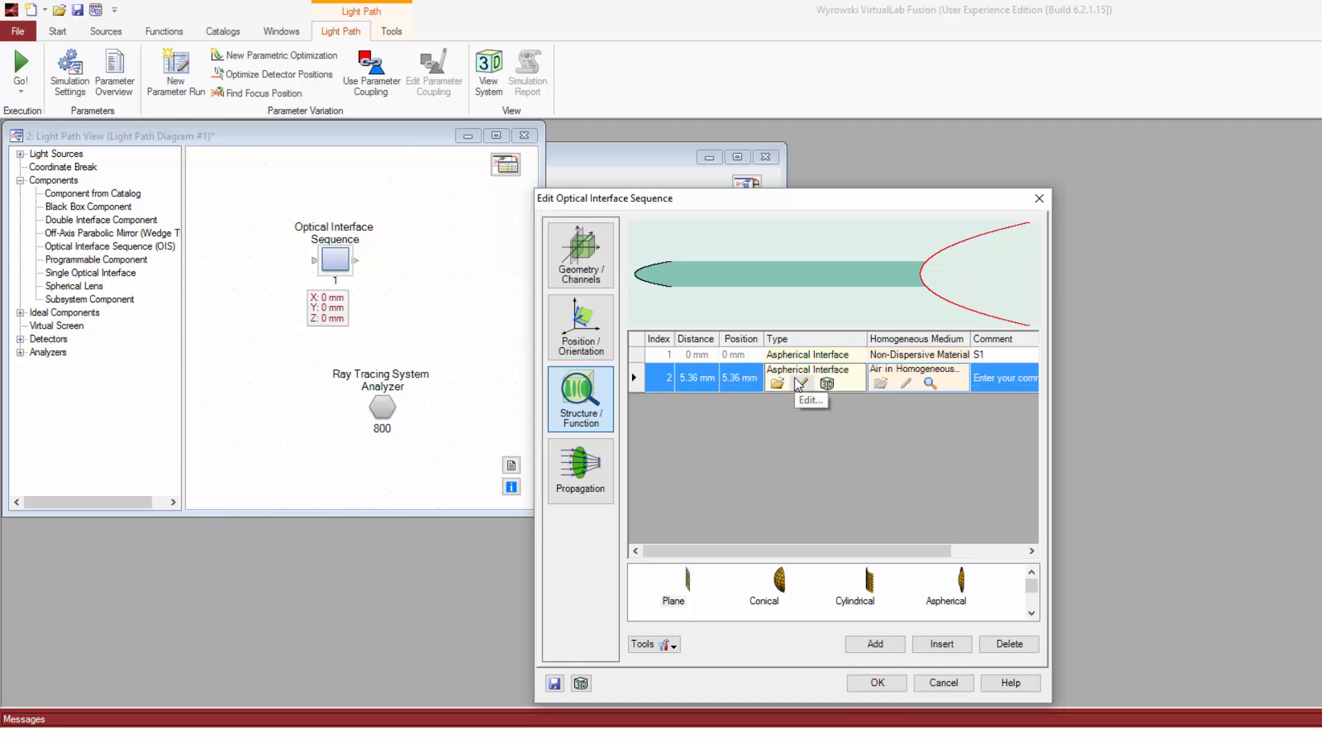
{"action": "left_click", "coordinate": [799, 383]}
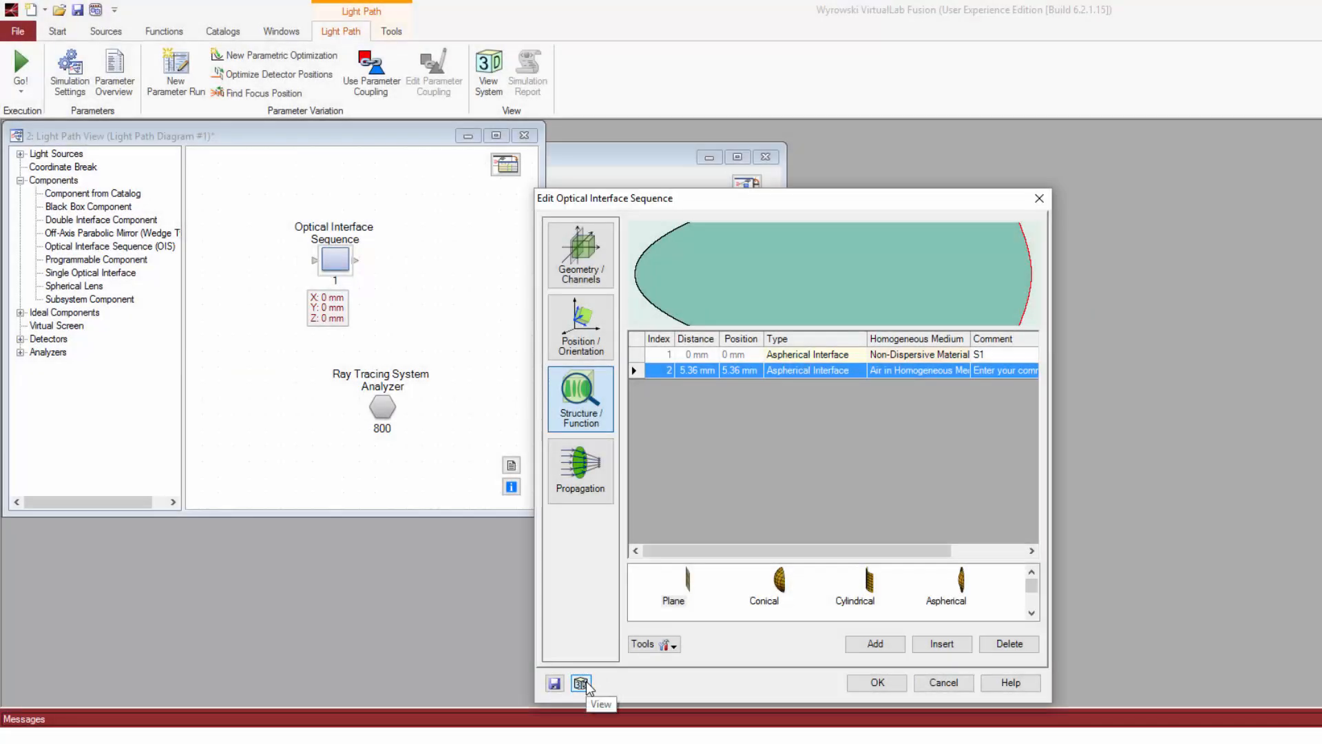
Step: Inspect the optical interface sequence as a rotated 3D model
{"action": "left_click", "coordinate": [582, 684]}
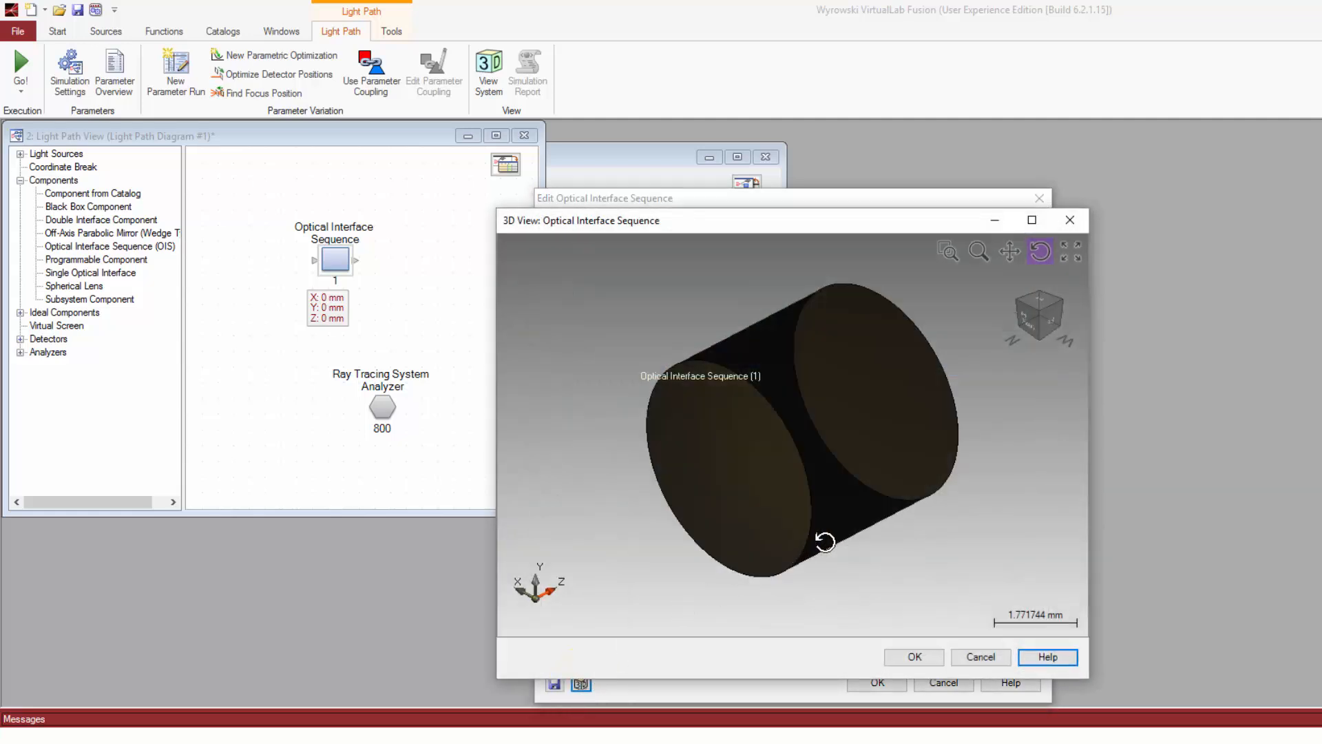
{"action": "left_click_drag", "start_coordinate": [824, 538], "coordinate": [909, 431]}
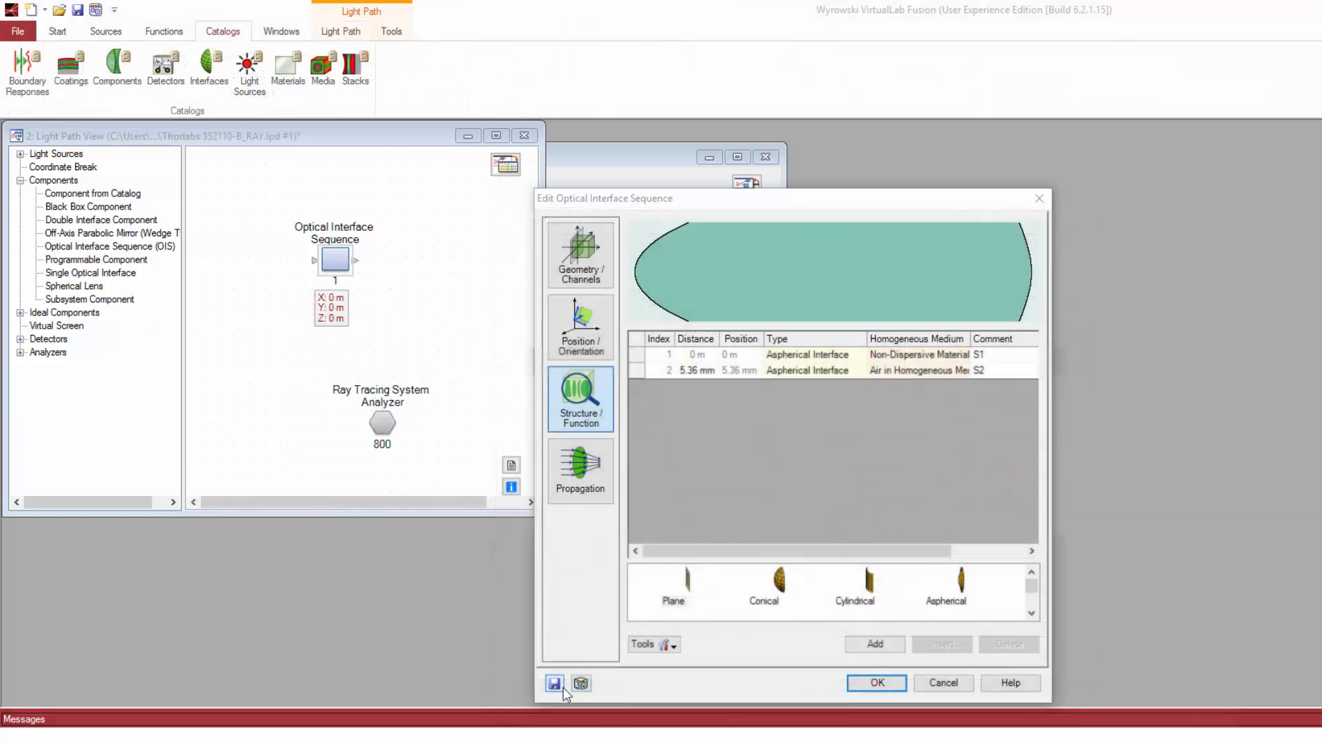
Step: Save the lens component to the user catalog as "Thorlabs 352110-B" in the My Components category
{"action": "left_click", "coordinate": [564, 690]}
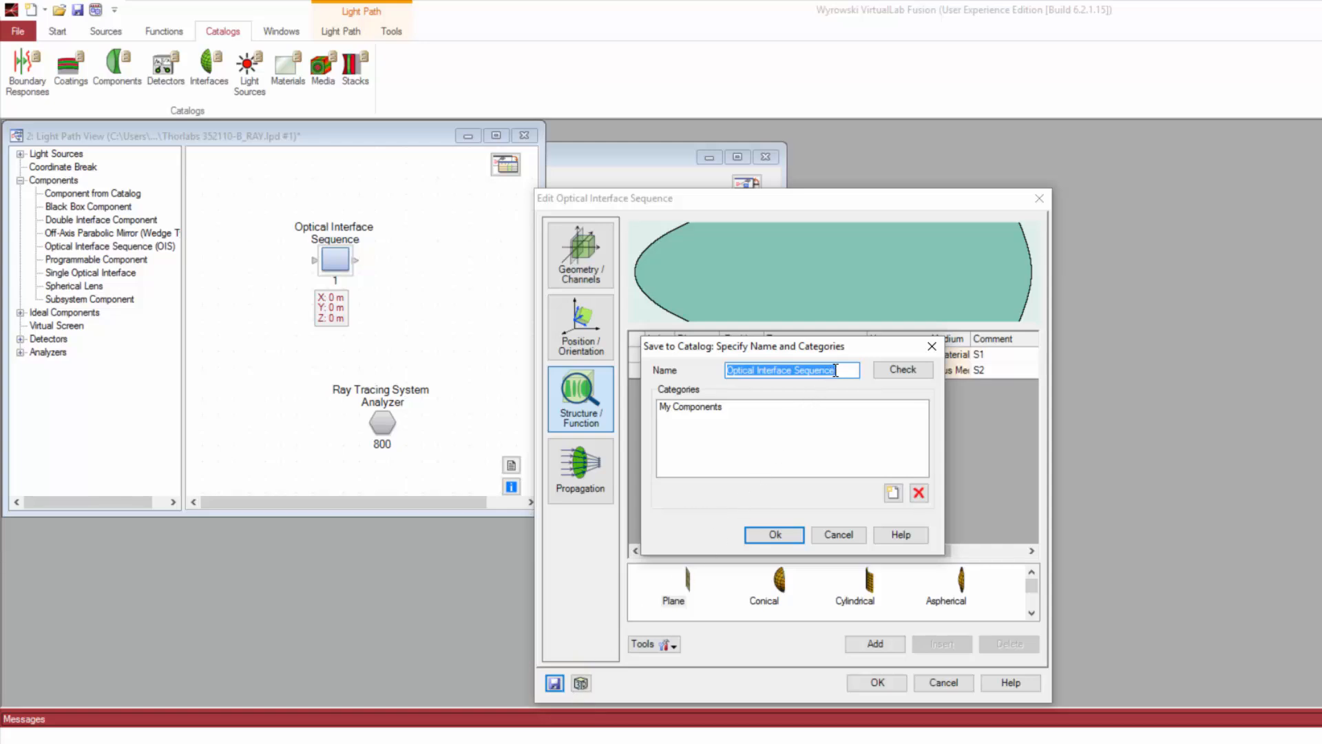
{"action": "type", "text": "Thorlabs 352110-B"}
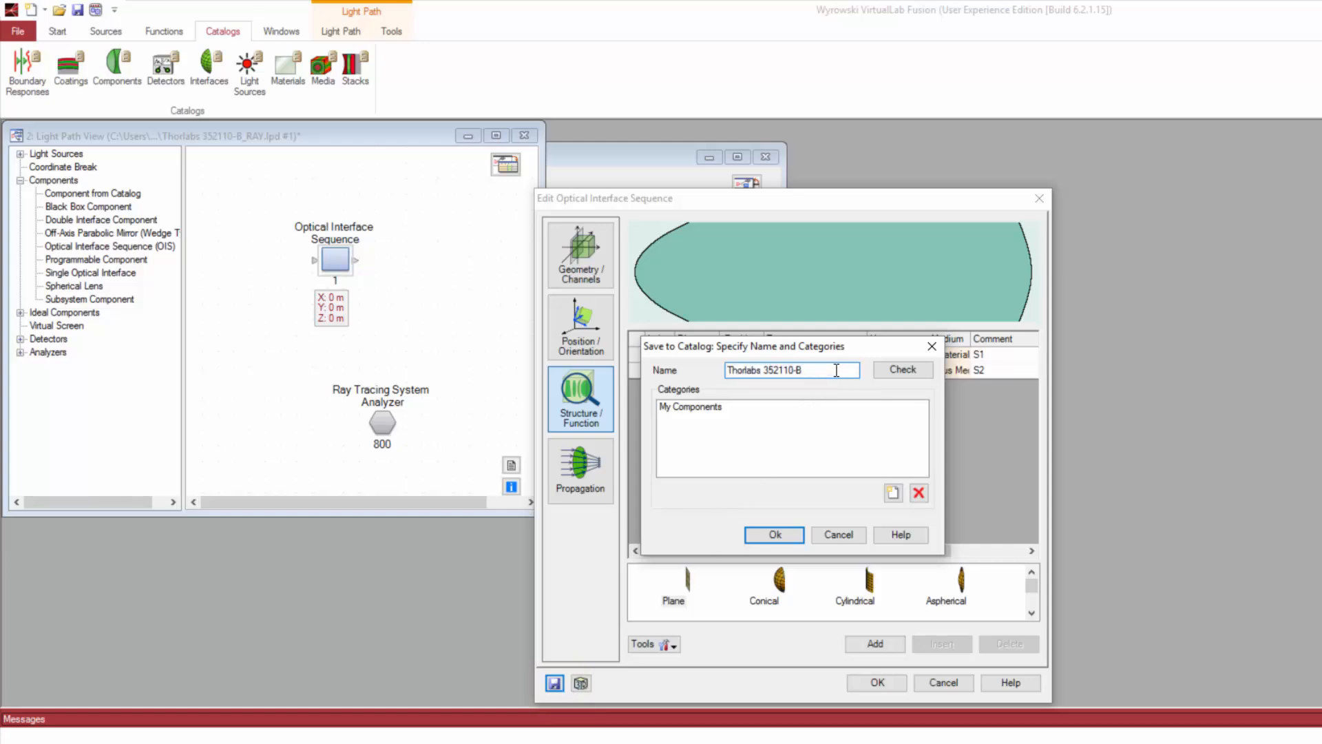
{"action": "left_click", "coordinate": [712, 408]}
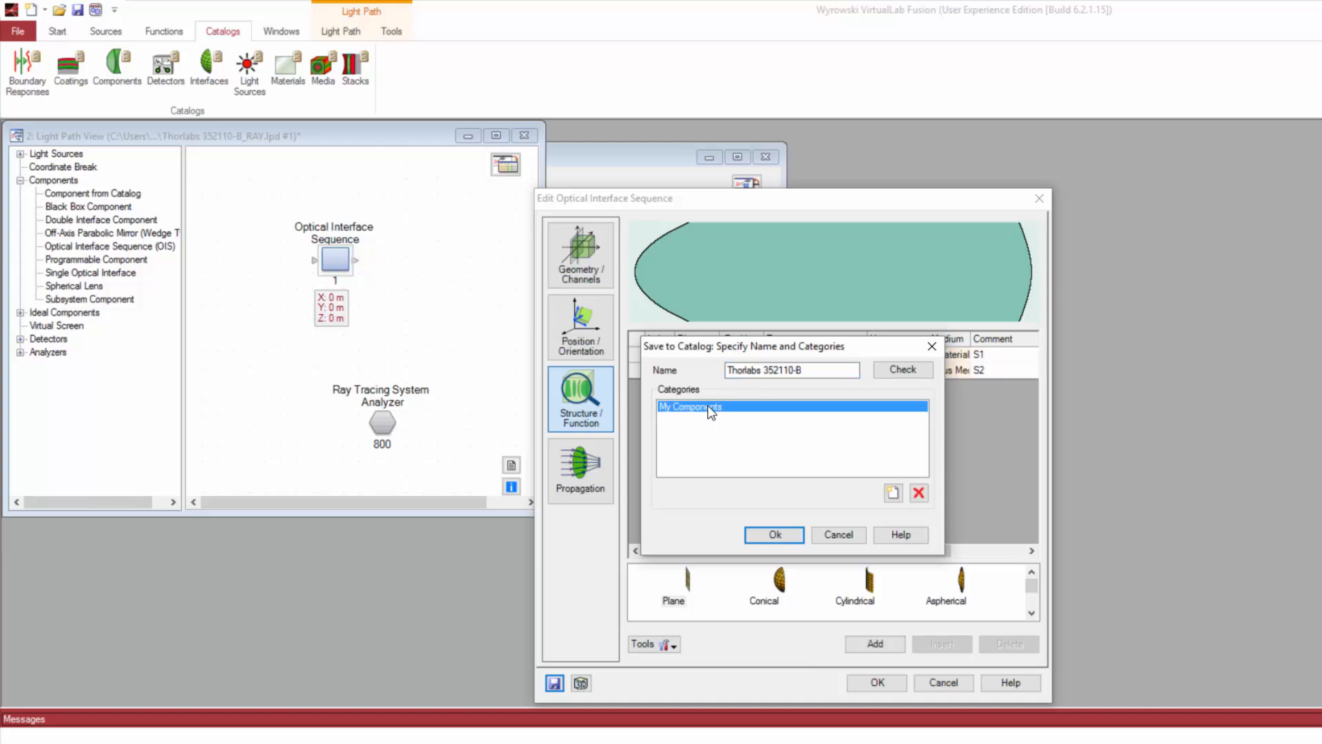
{"action": "left_click", "coordinate": [764, 536]}
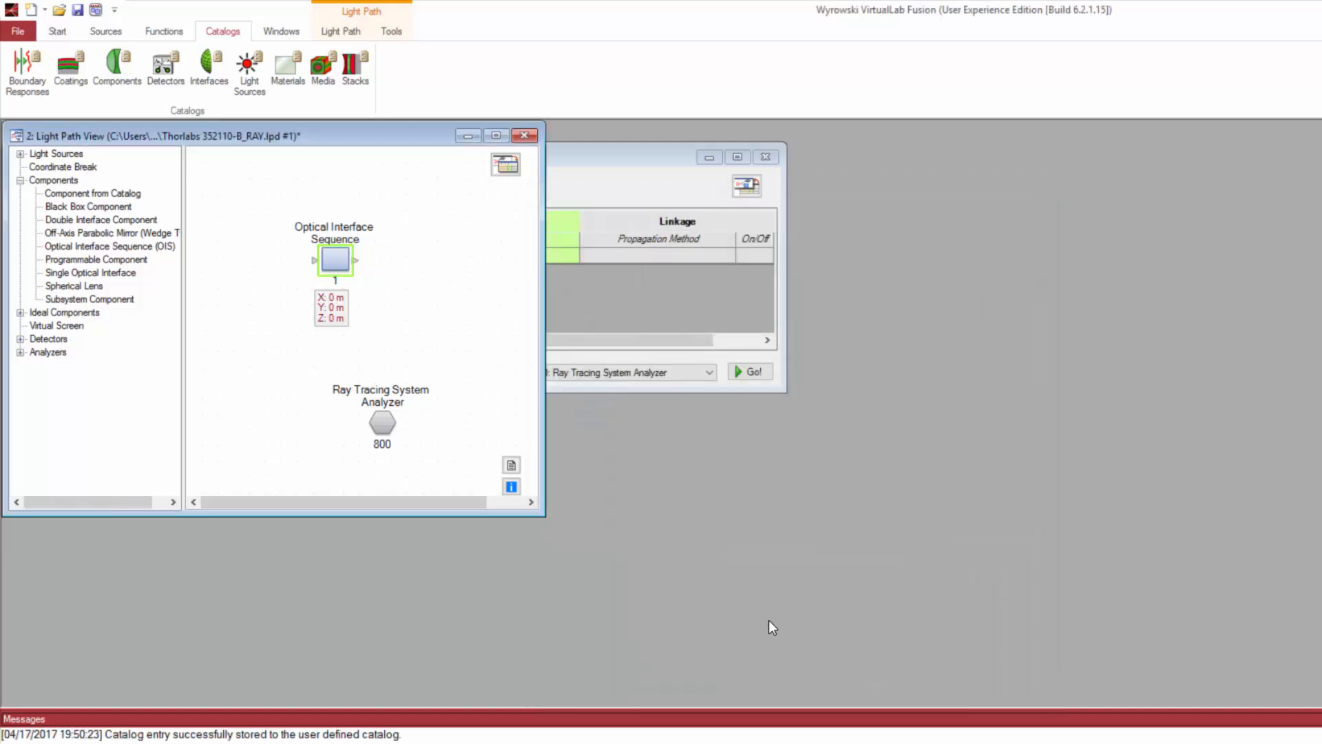
Step: Look up the saved Thorlabs 352110-B lens in the user-defined components catalog and examine its 3D preview
{"action": "left_click", "coordinate": [118, 76]}
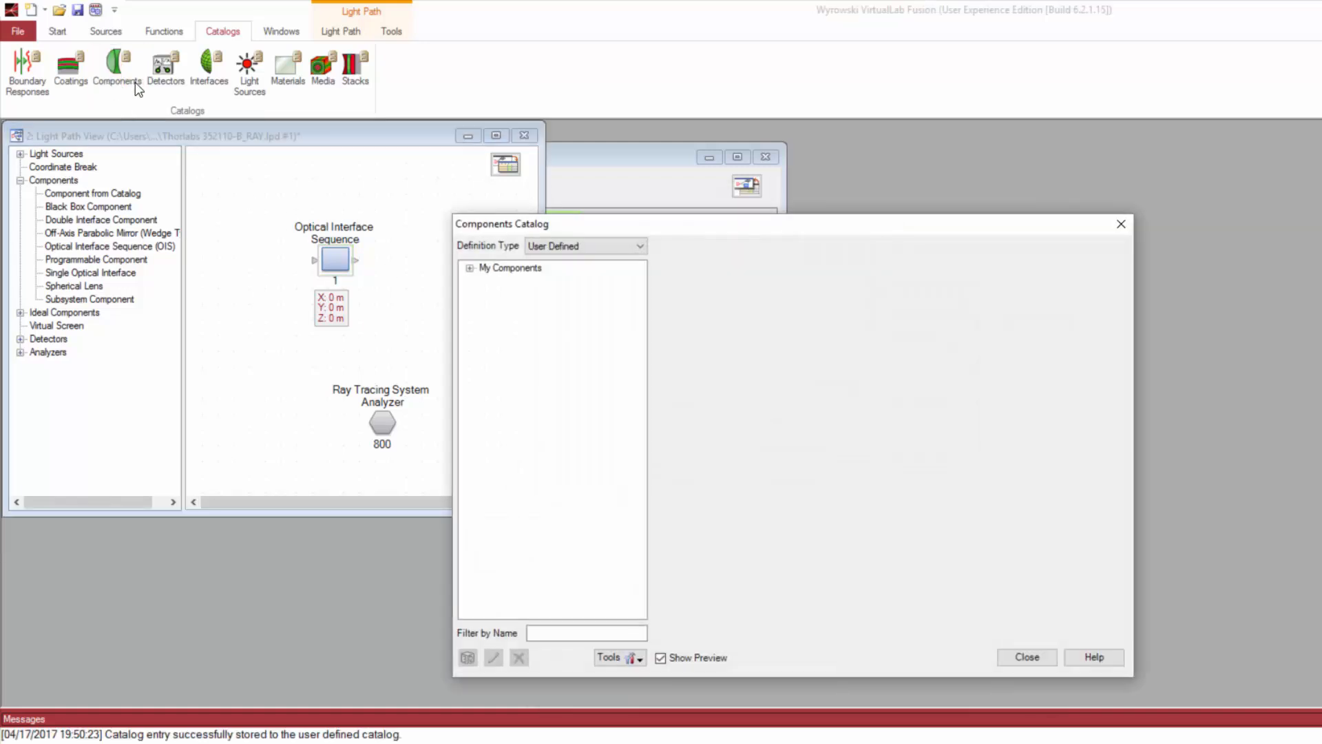
{"action": "left_click", "coordinate": [470, 268]}
{"action": "left_click", "coordinate": [513, 281]}
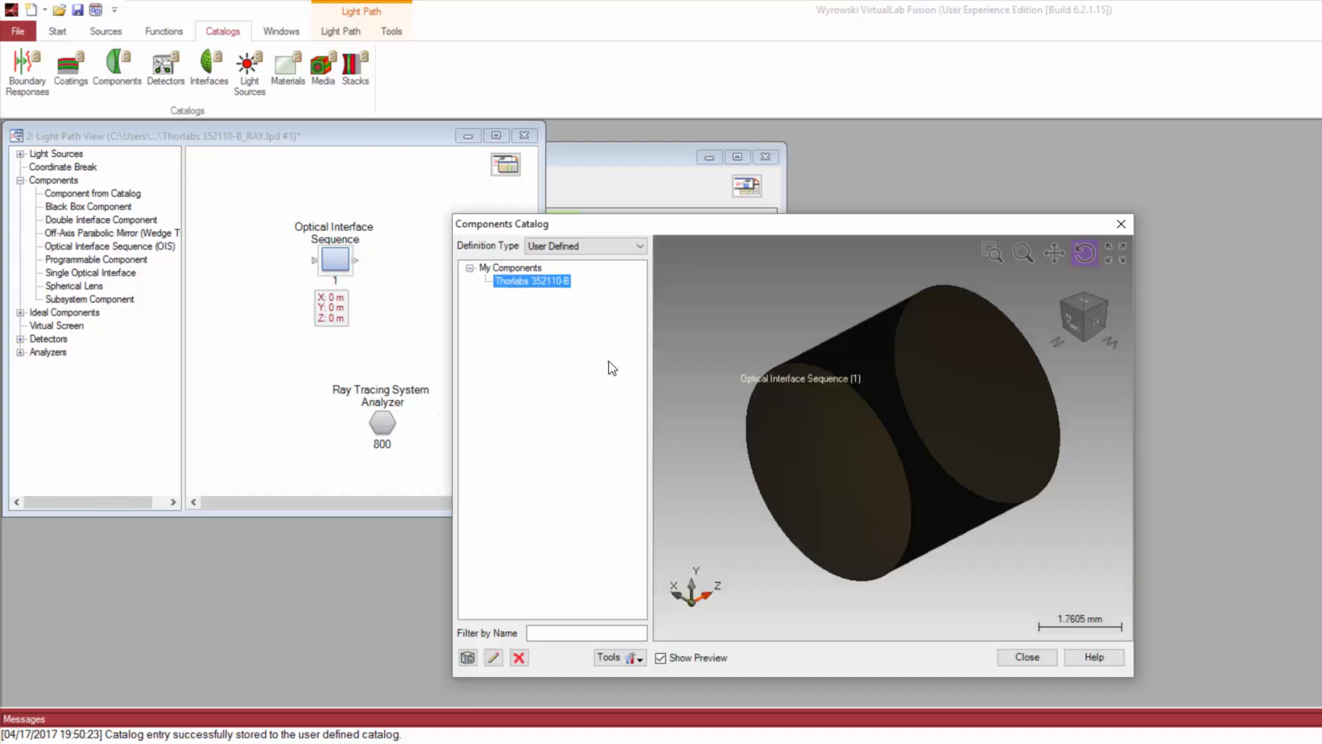
{"action": "left_click_drag", "start_coordinate": [778, 463], "coordinate": [921, 448]}
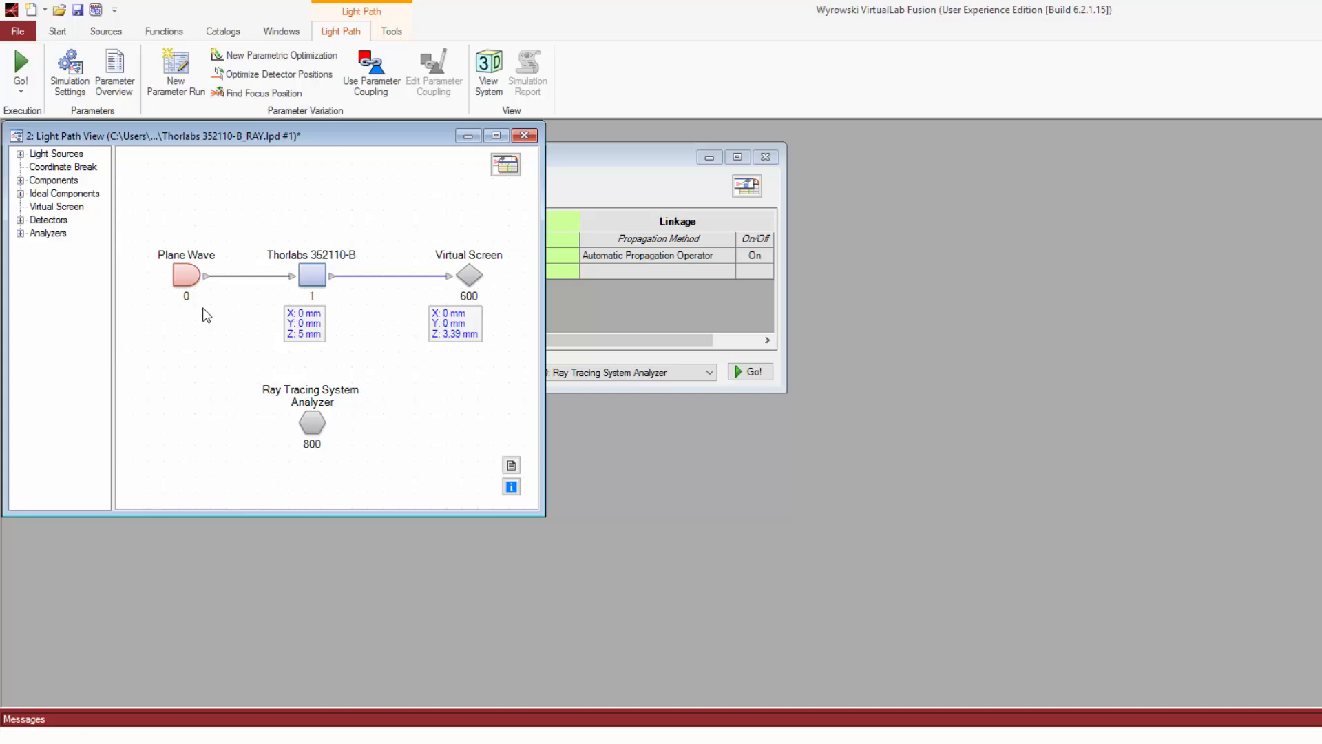
Step: Review the plane wave source settings and the relative position of the Thorlabs 352110-B lens
{"action": "double_click", "coordinate": [193, 281]}
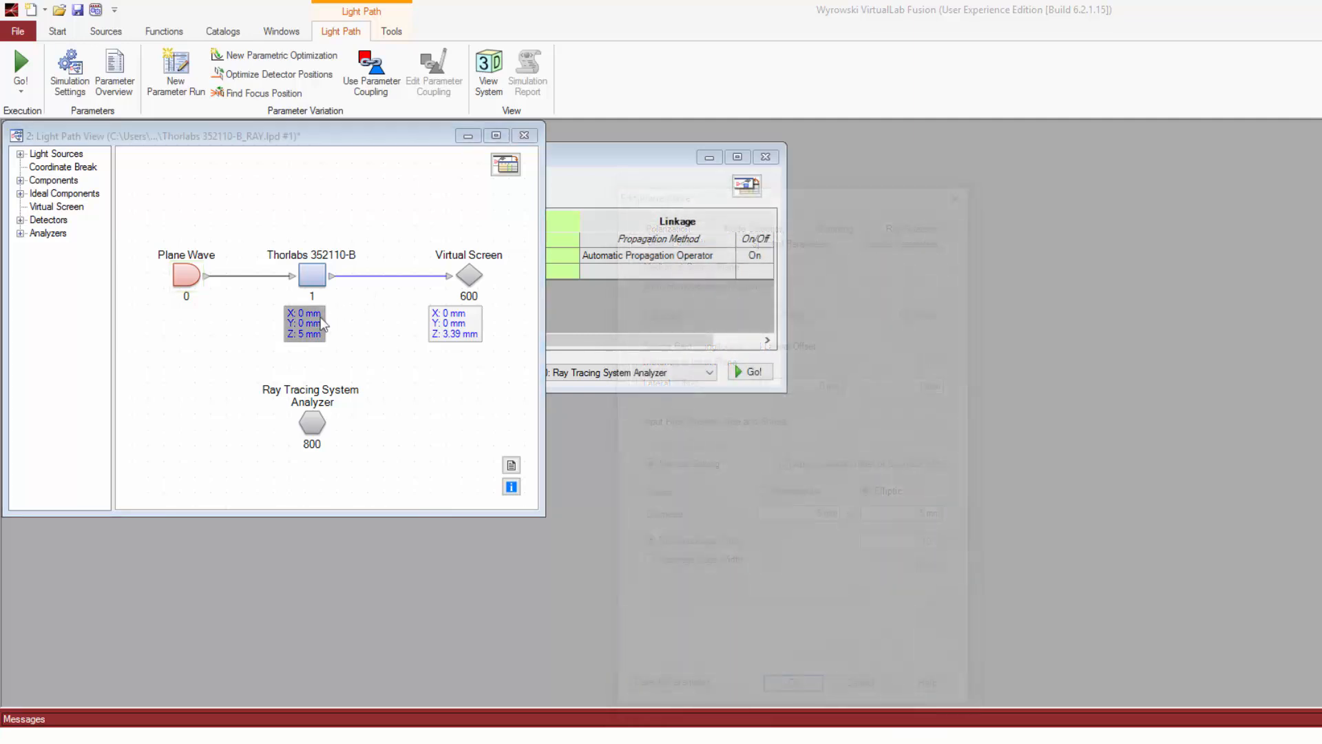
{"action": "double_click", "coordinate": [321, 322]}
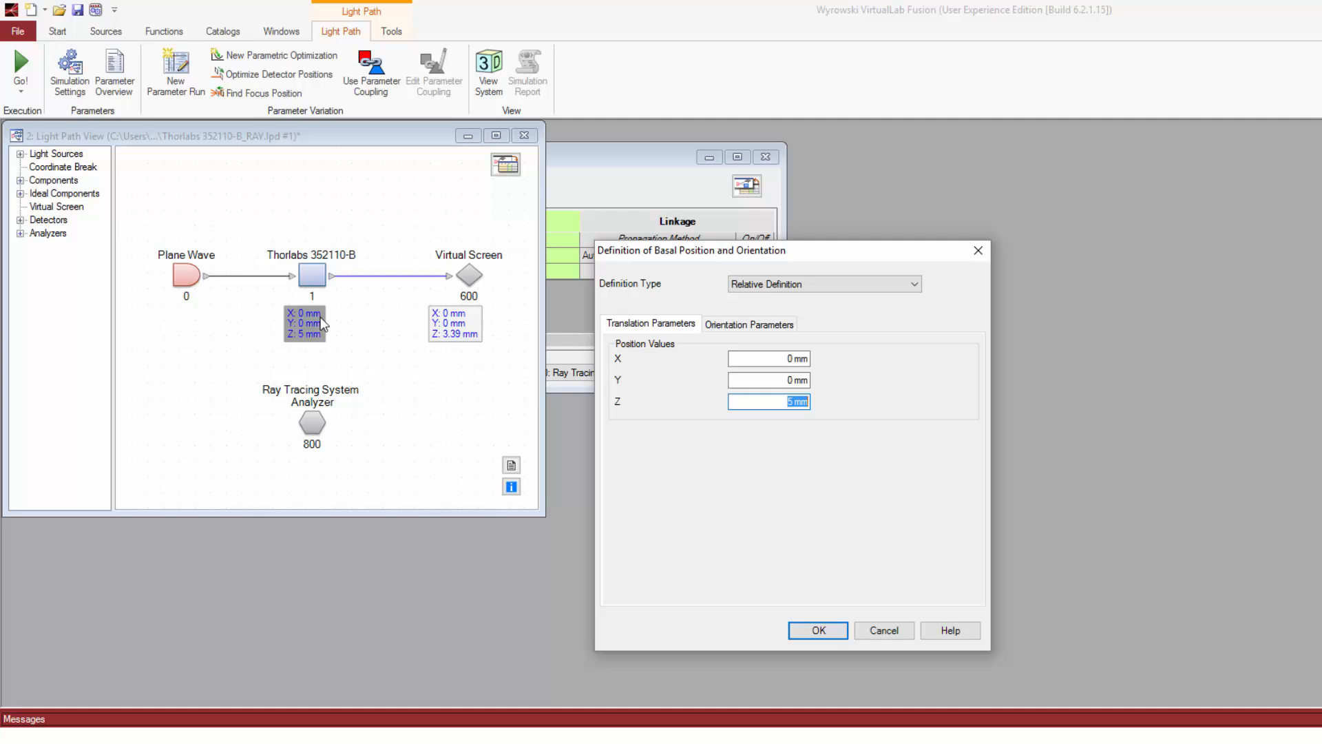
{"action": "key", "text": "Return"}
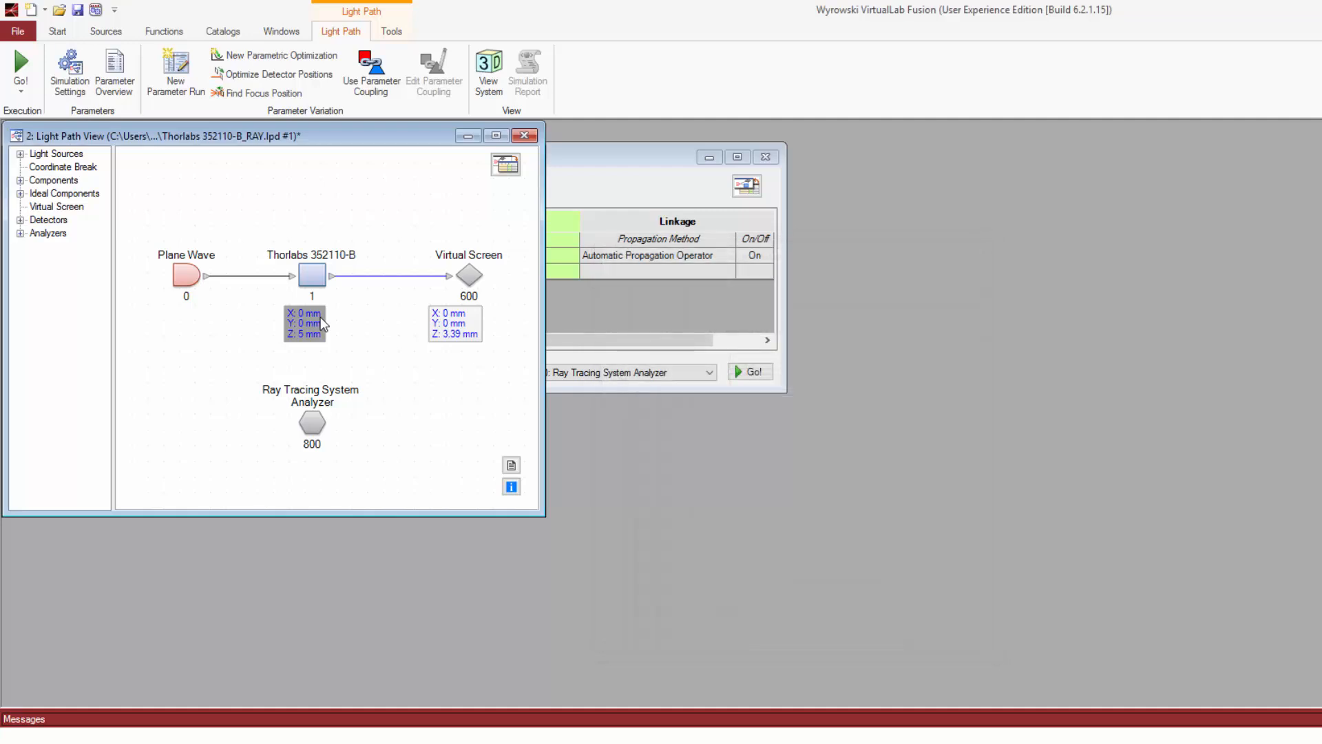
Step: Check the virtual screen's relative position and the ray selection settings of the Ray Tracing System Analyzer
{"action": "left_click", "coordinate": [439, 319]}
{"action": "double_click", "coordinate": [439, 319]}
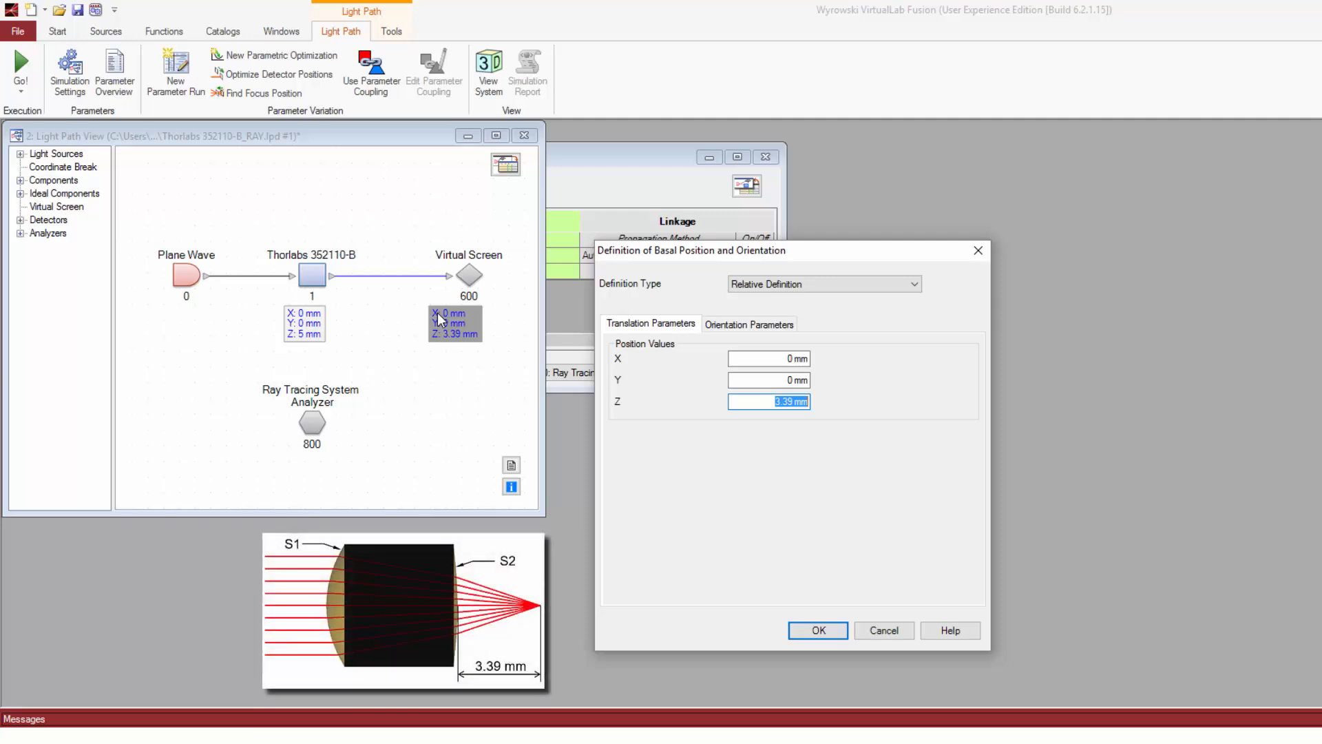
{"action": "key", "text": "Return"}
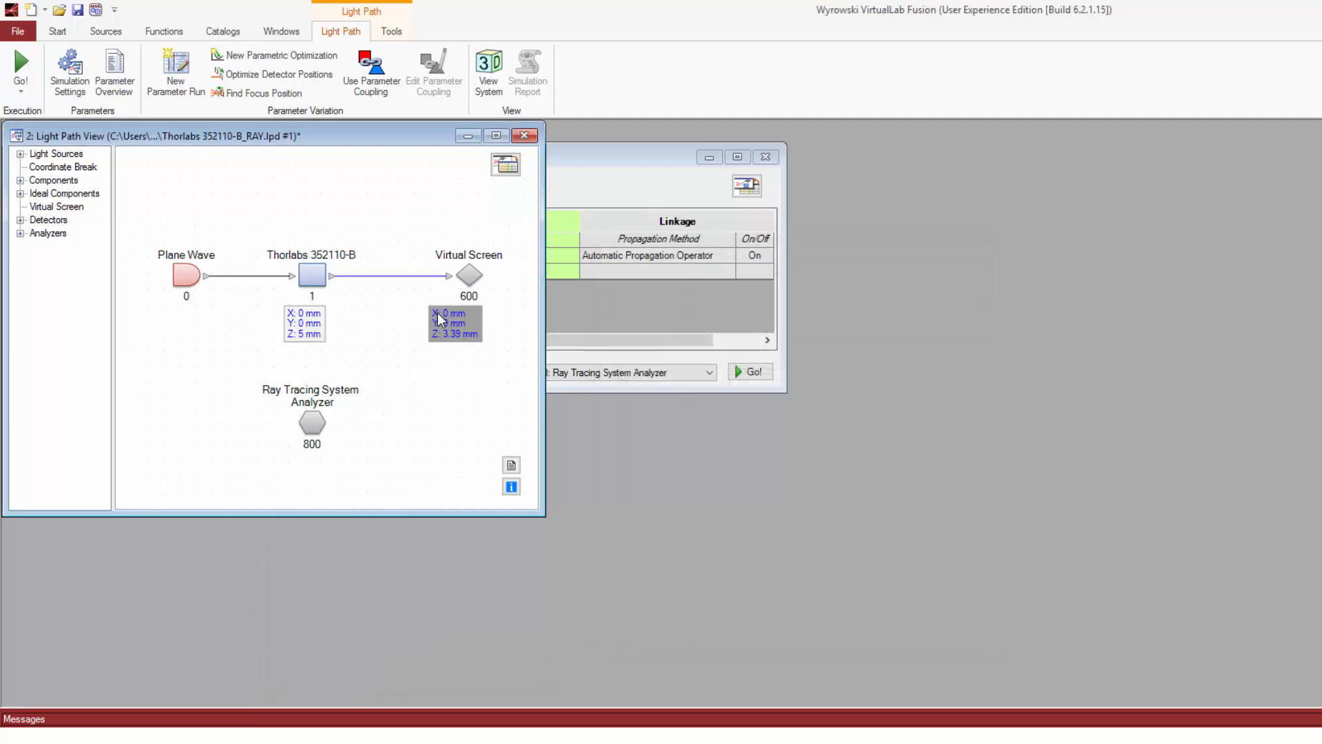
{"action": "double_click", "coordinate": [312, 424]}
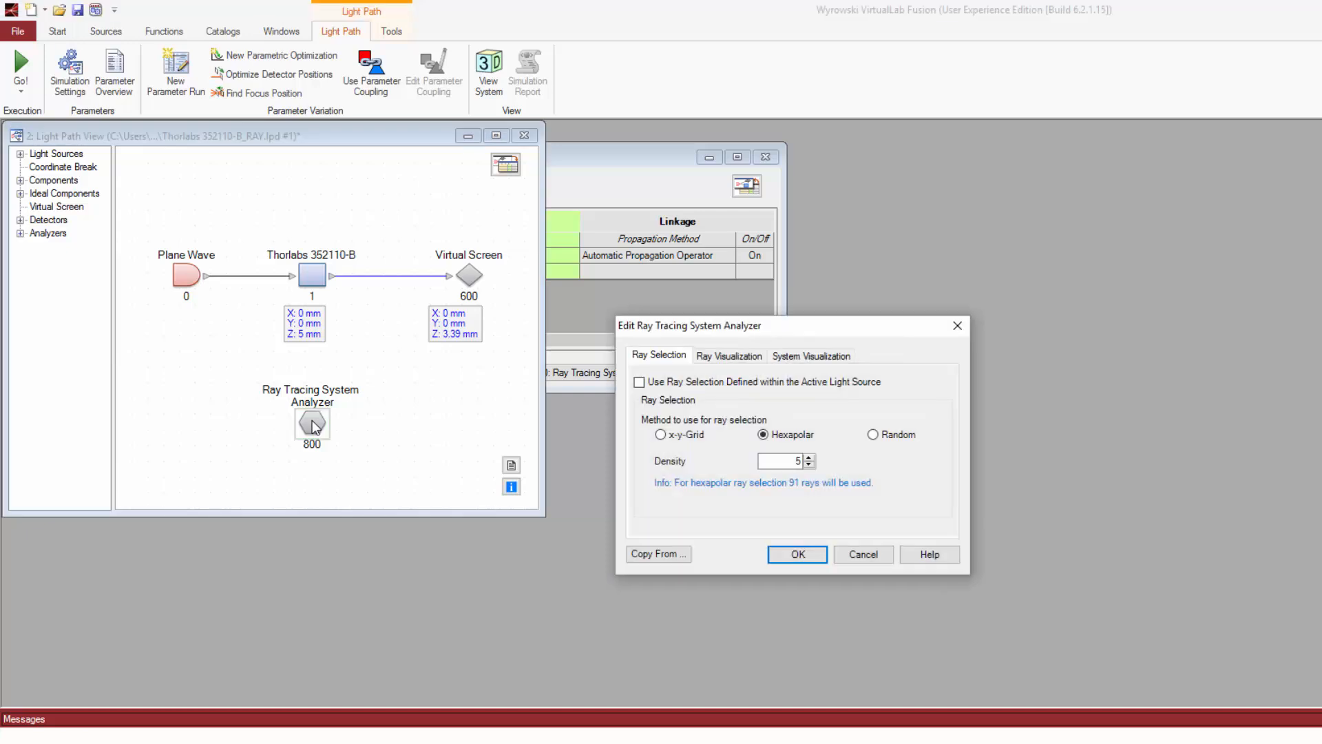
{"action": "key", "text": "Return"}
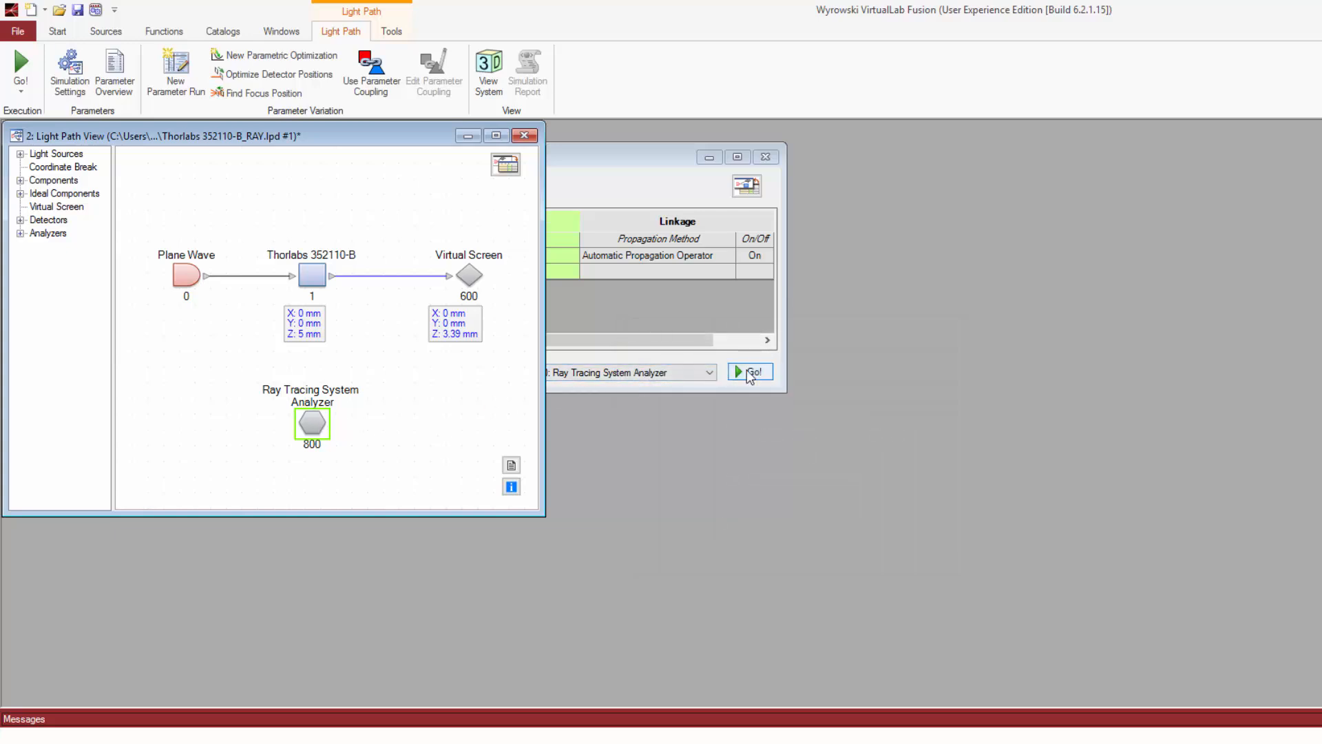
Step: Run the Ray Tracing System Analyzer and display its 3D ray distribution with a fixed z-x plane camera in a widened window
{"action": "left_click", "coordinate": [750, 372]}
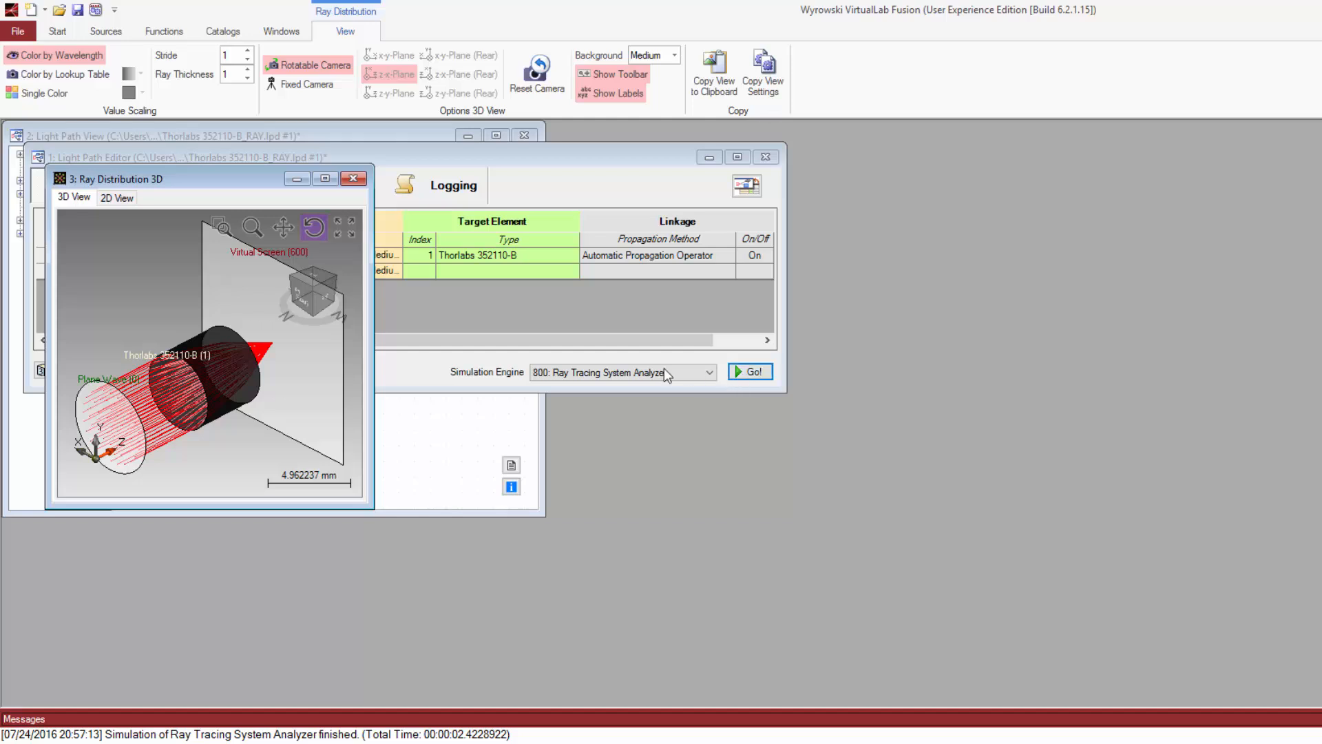
{"action": "left_click_drag", "start_coordinate": [220, 377], "coordinate": [205, 358]}
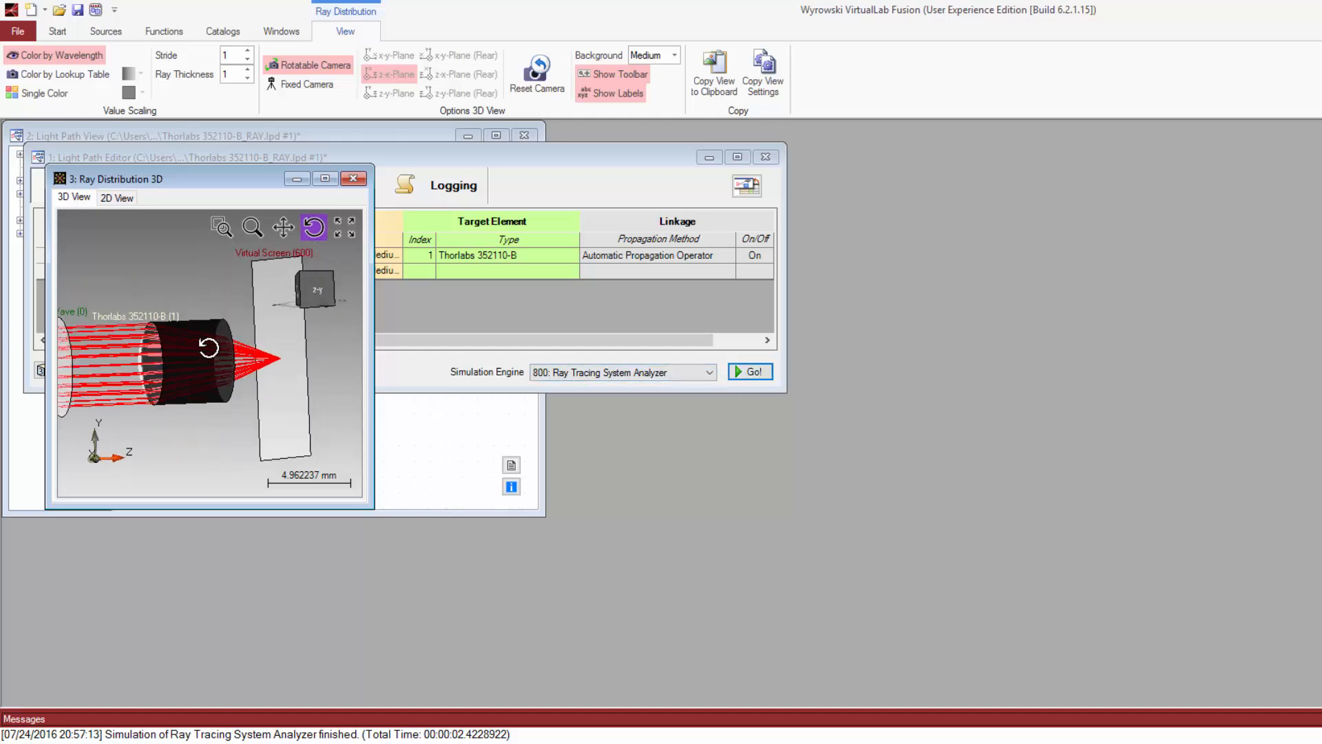
{"action": "left_click", "coordinate": [303, 84]}
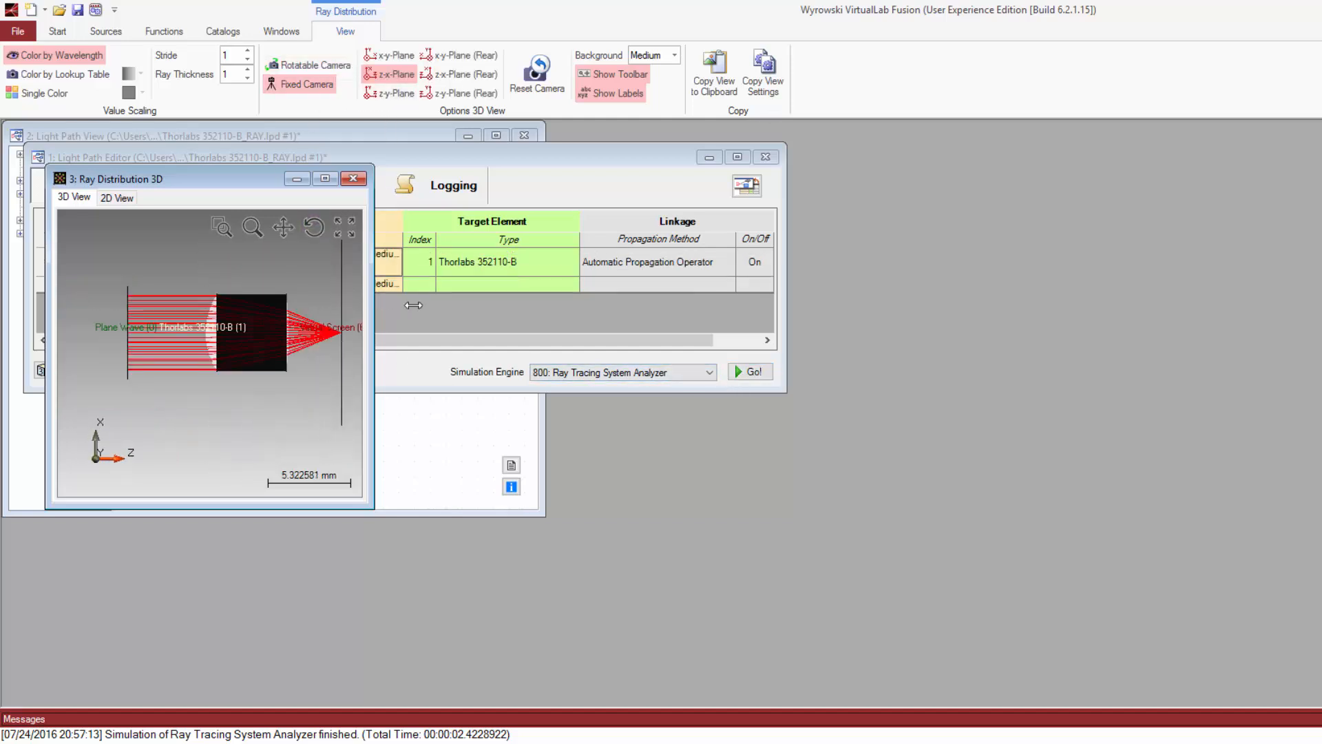
{"action": "left_click_drag", "start_coordinate": [374, 303], "coordinate": [763, 303]}
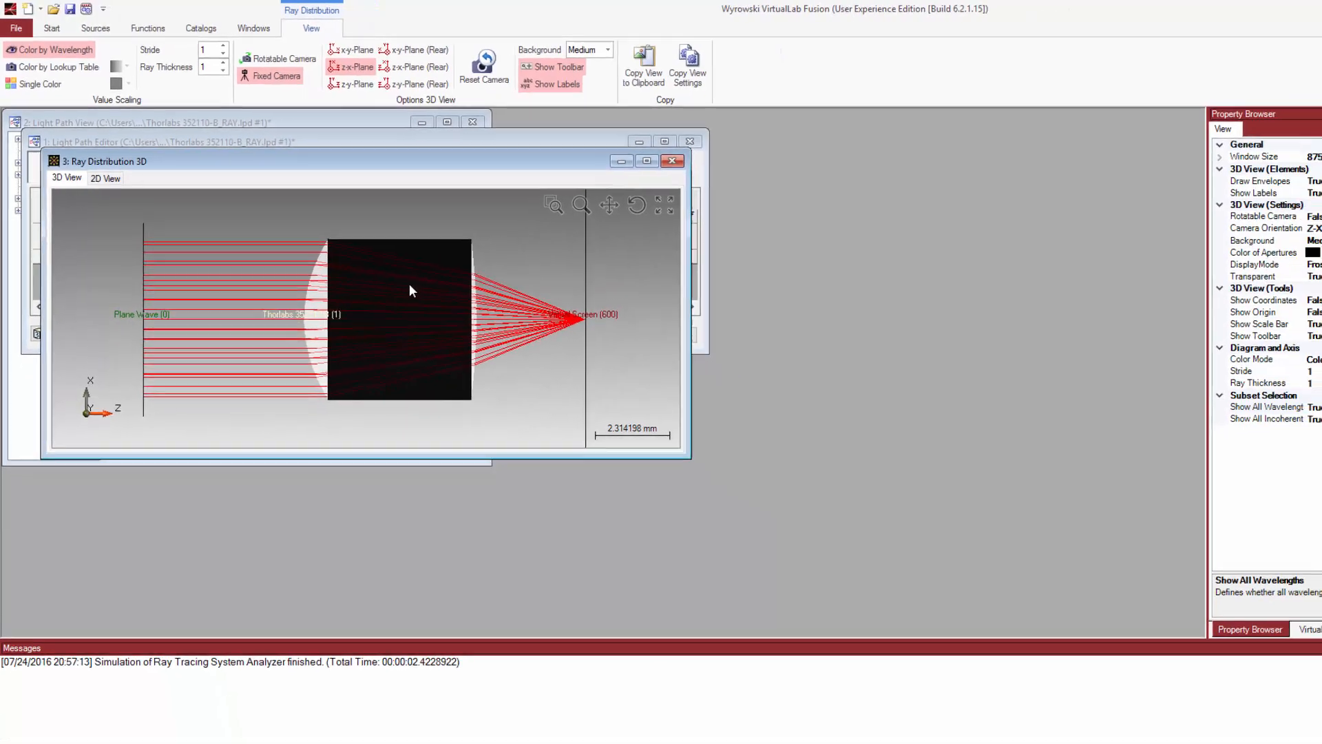